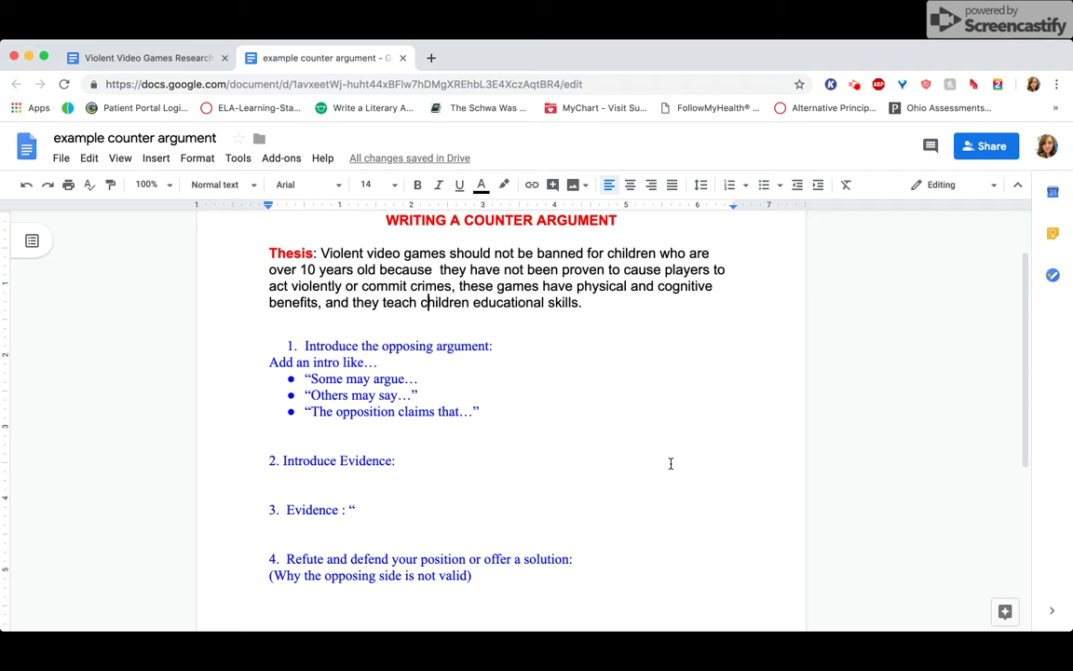
- Delete the 'Add an intro like…' line and the three example openers under step 1, leaving one blank line
drag(294, 346, 500, 348)
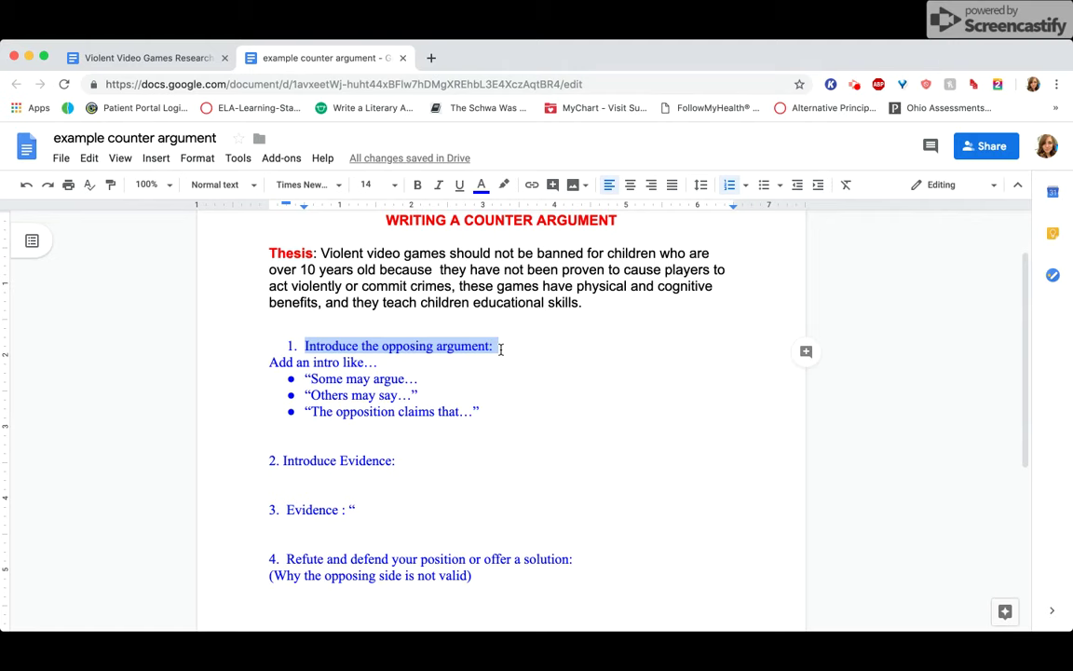
click(410, 363)
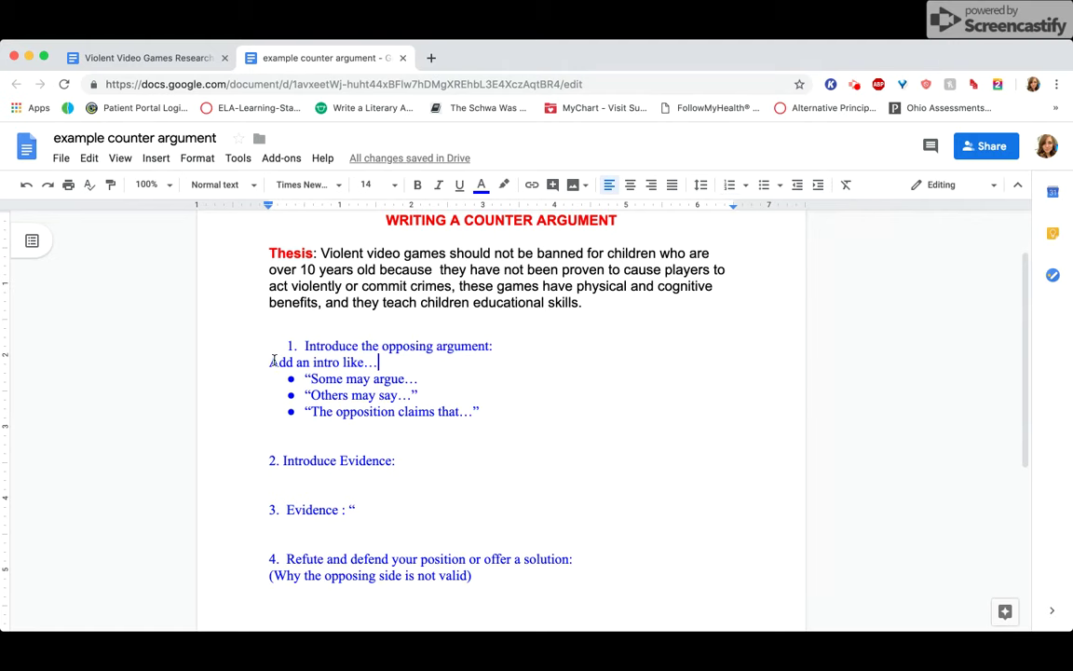
drag(305, 378, 484, 411)
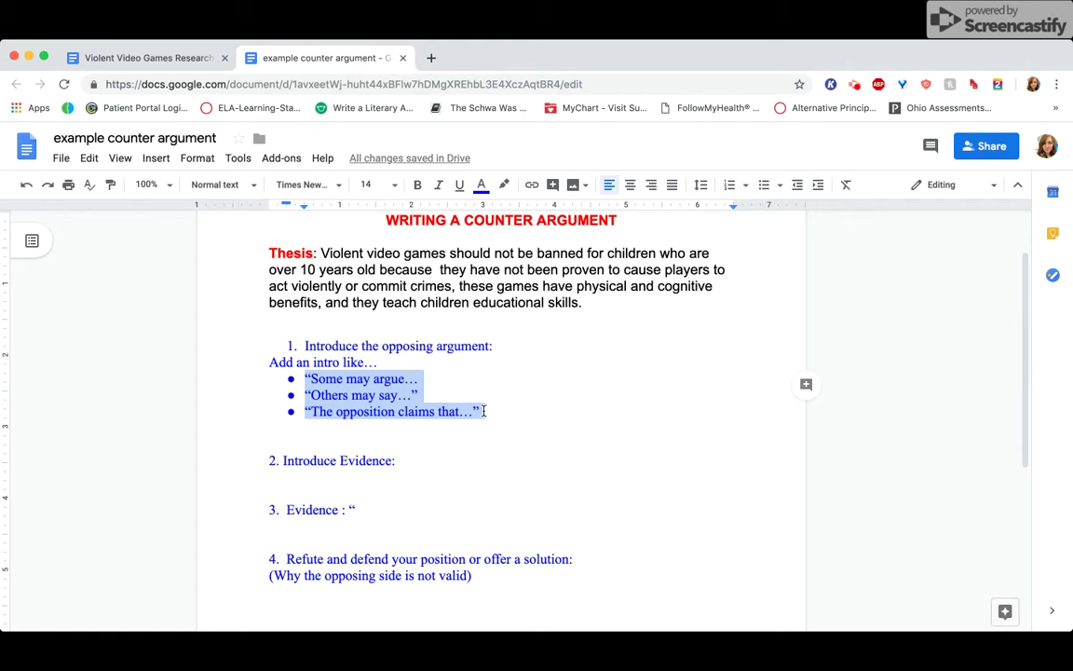
click(483, 411)
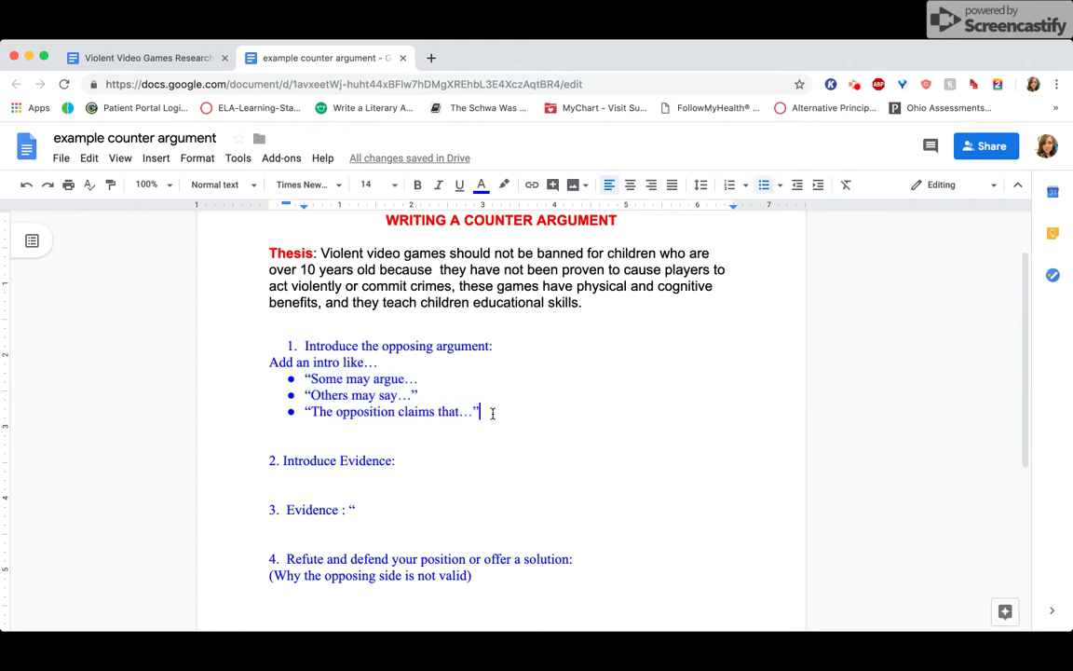
drag(480, 411, 269, 359)
key(BackSpace)
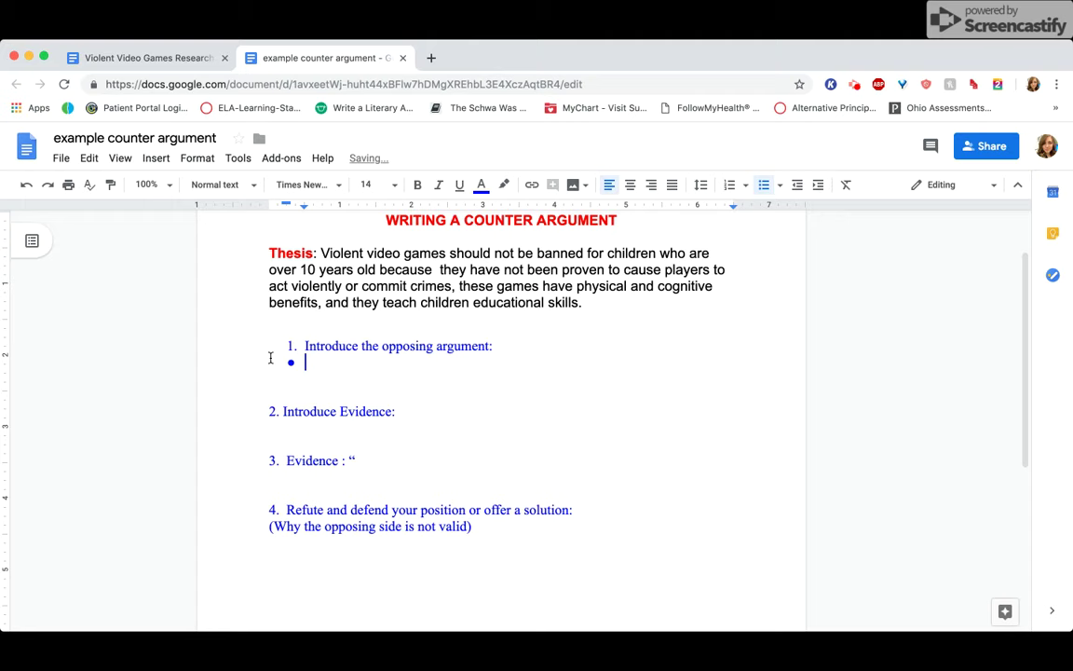
key(BackSpace)
- Set the text colour of the blank line under step 1 to black
scroll(310, 415, down, 1)
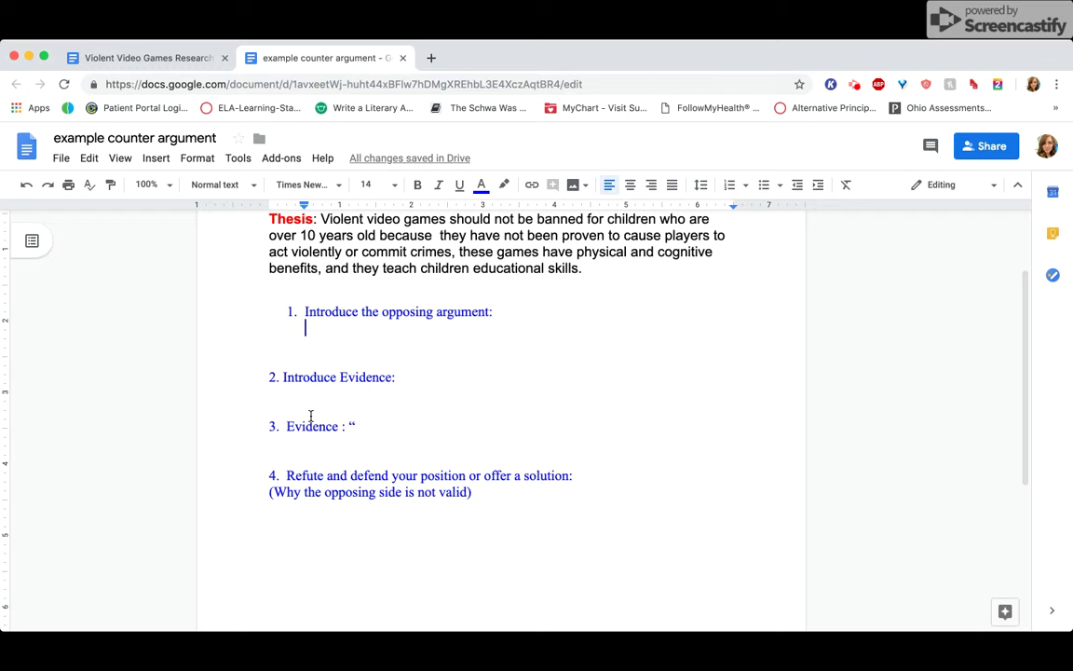
scroll(310, 415, down, 1)
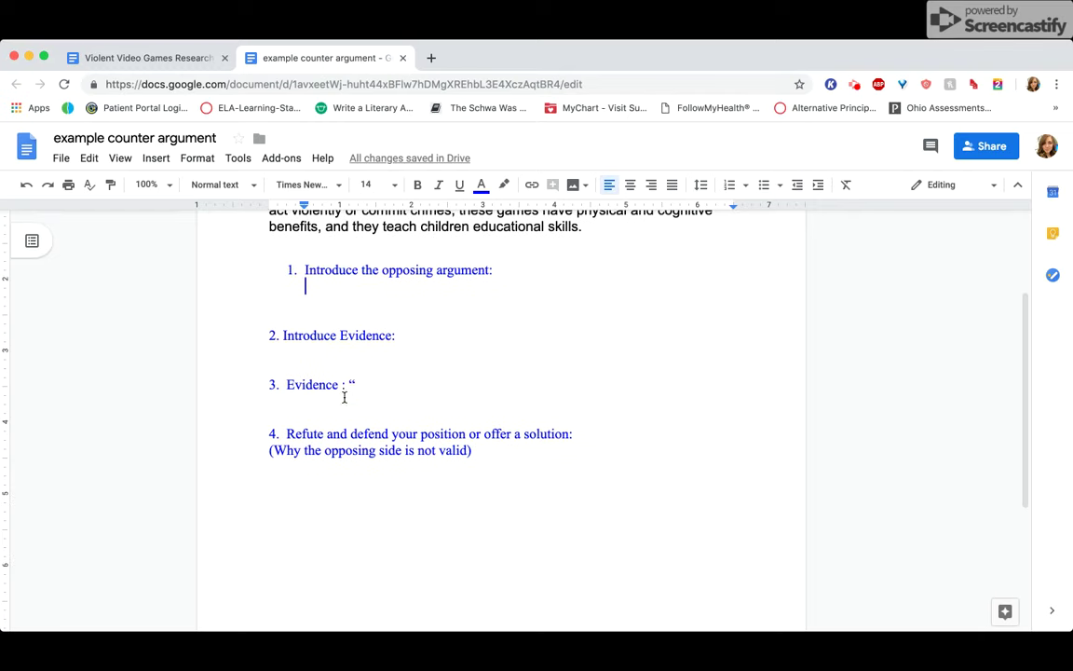
click(323, 335)
drag(323, 335, 394, 336)
click(308, 384)
click(419, 311)
scroll(405, 294, up, 1)
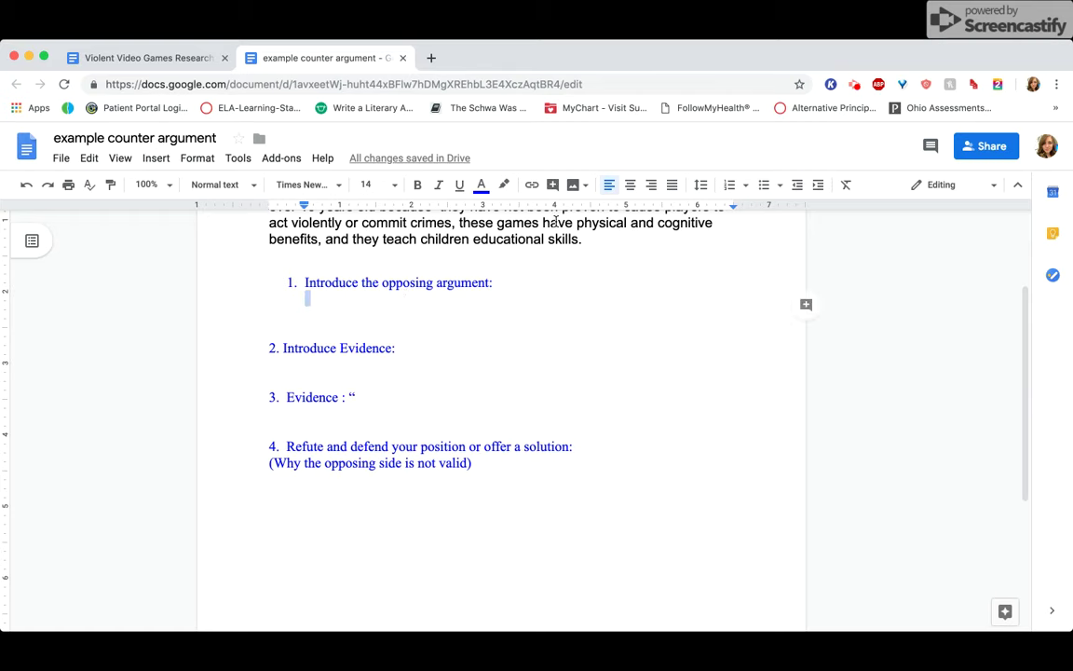
click(481, 184)
click(484, 213)
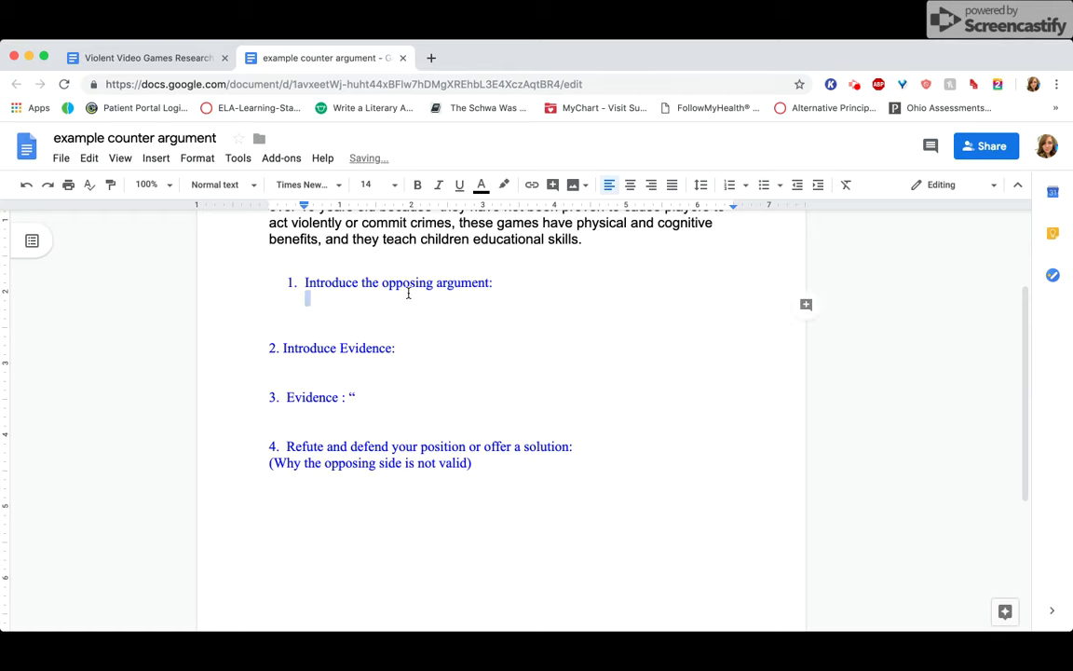
scroll(378, 309, up, 5)
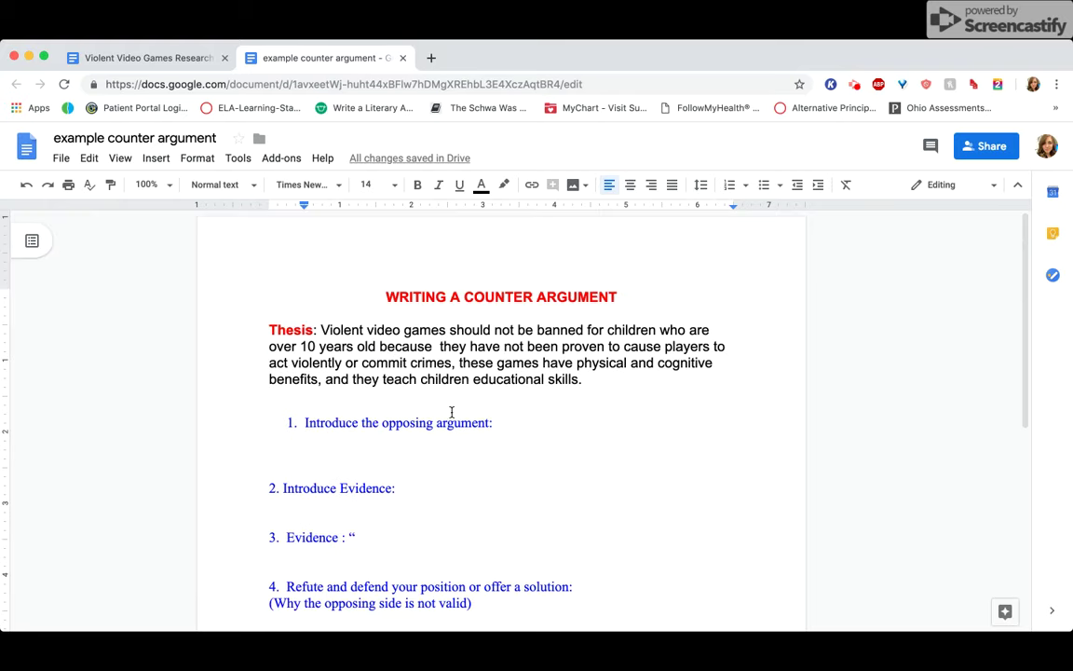
scroll(451, 412, down, 3)
scroll(451, 412, down, 1)
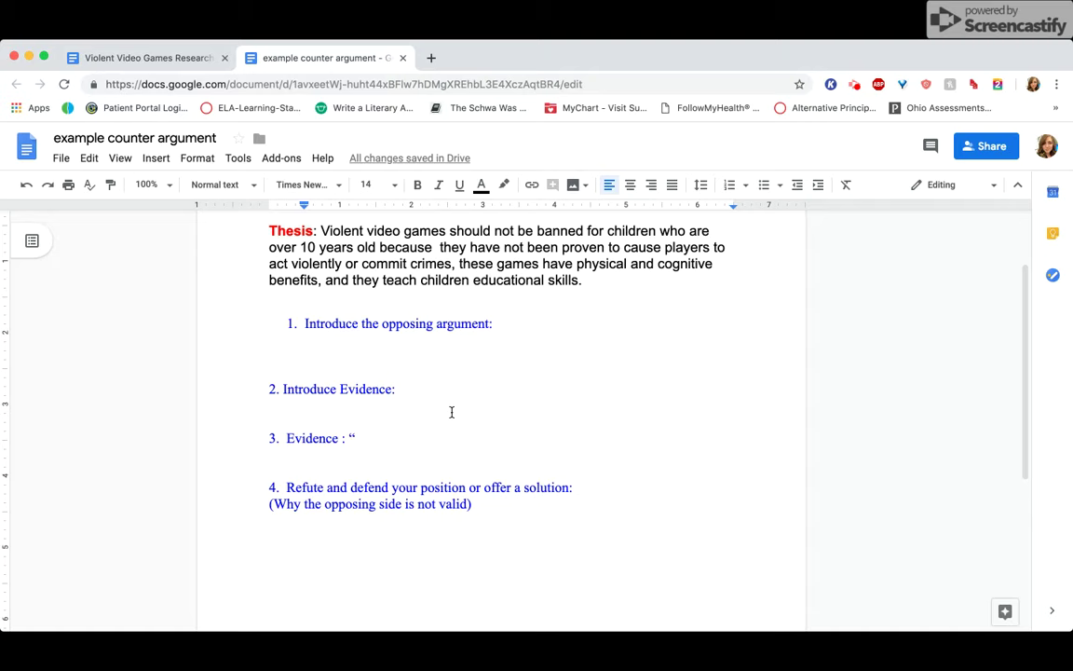
- Under step 1, write 'While many feel that violent video games are perfectly safe, others argue…' about shaping children's thoughts
text(While)
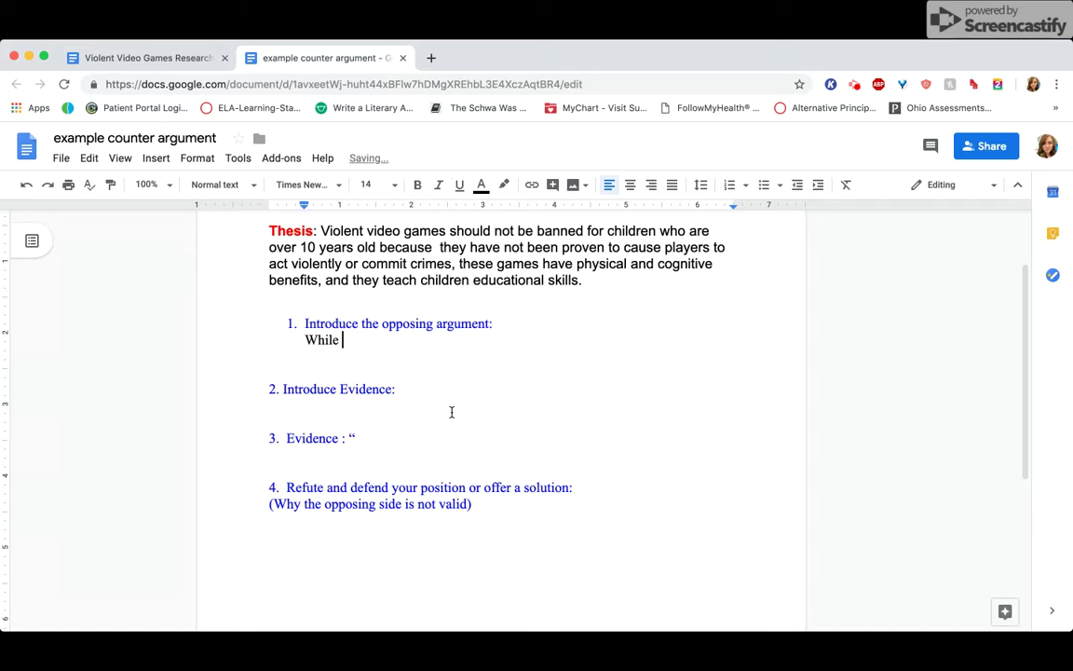
text( many feel that)
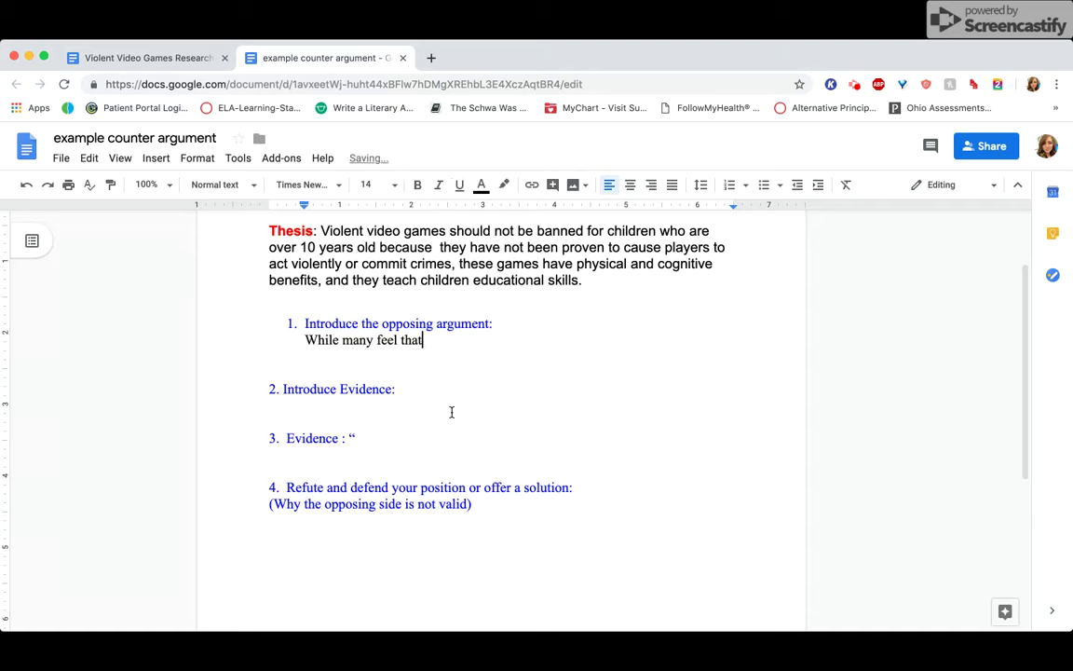
text( violent video games are pe)
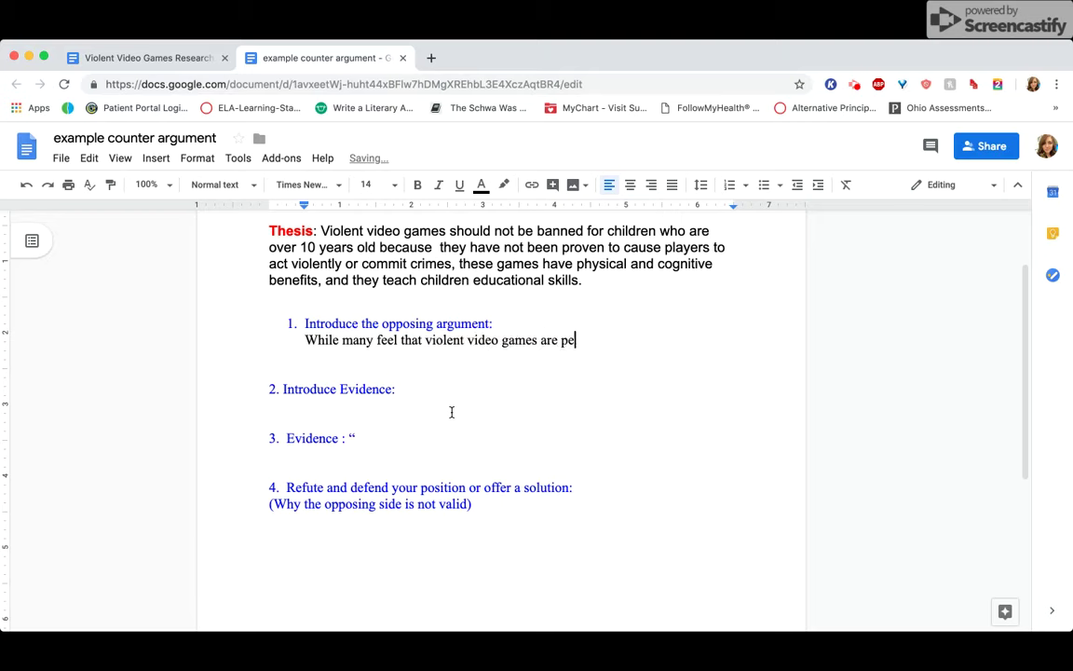
text(rfectly safe, others argu)
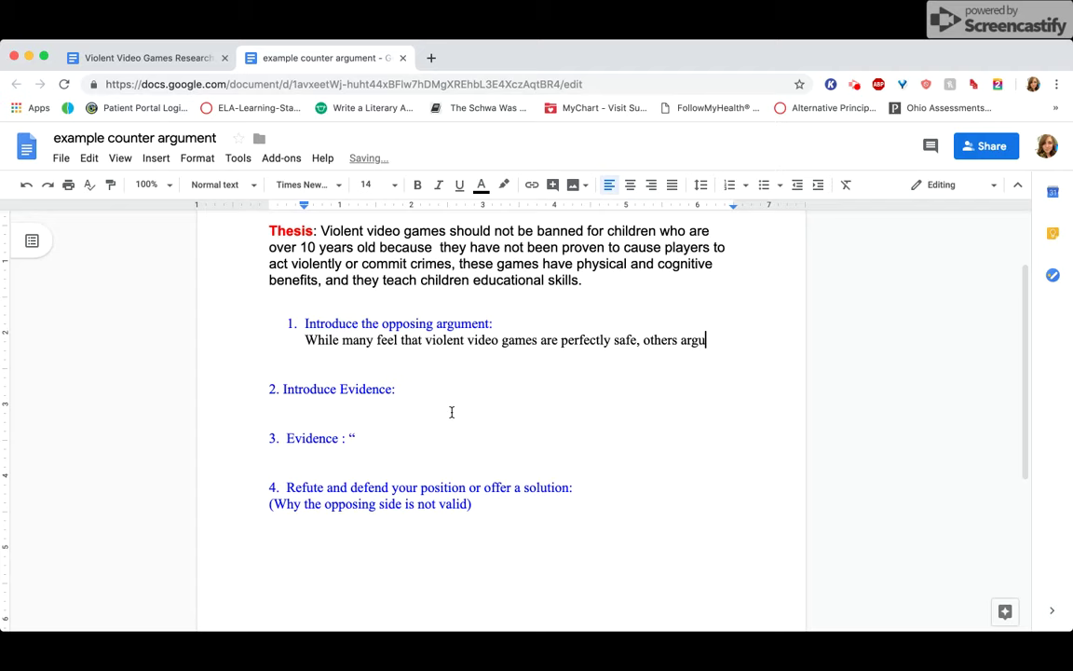
text(e thata we )
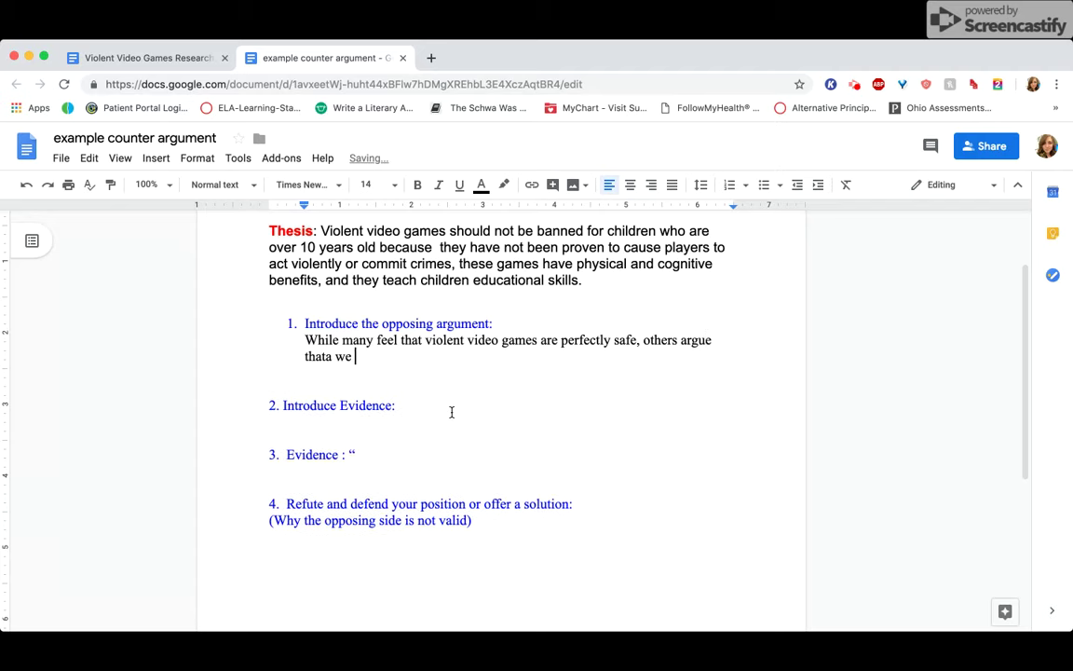
text(should not under)
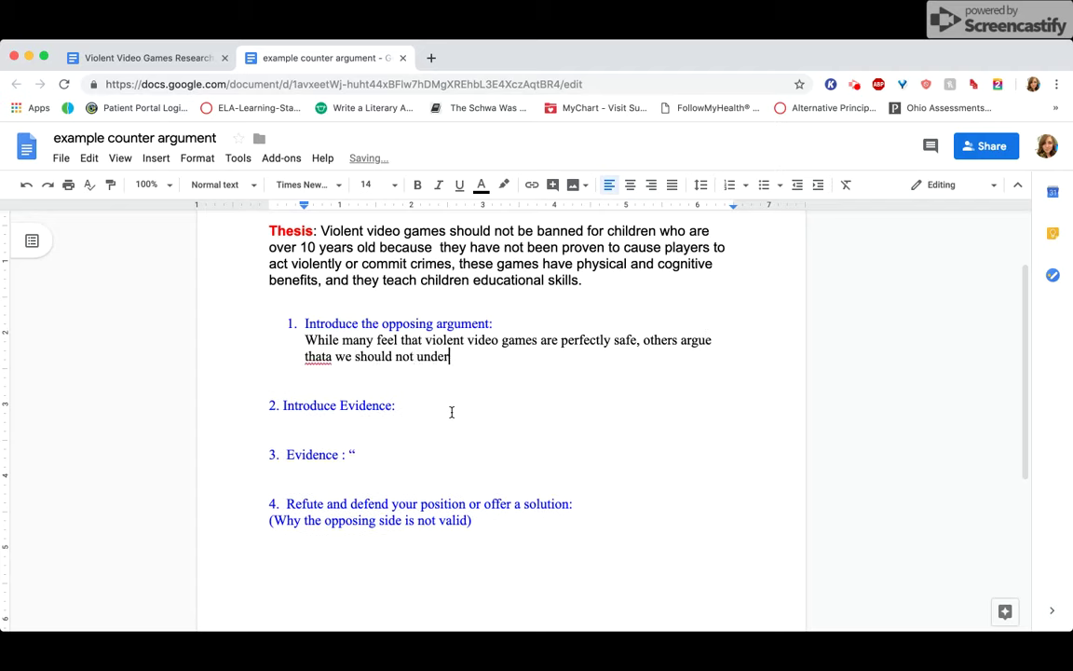
text(estimate their )
text(ability )
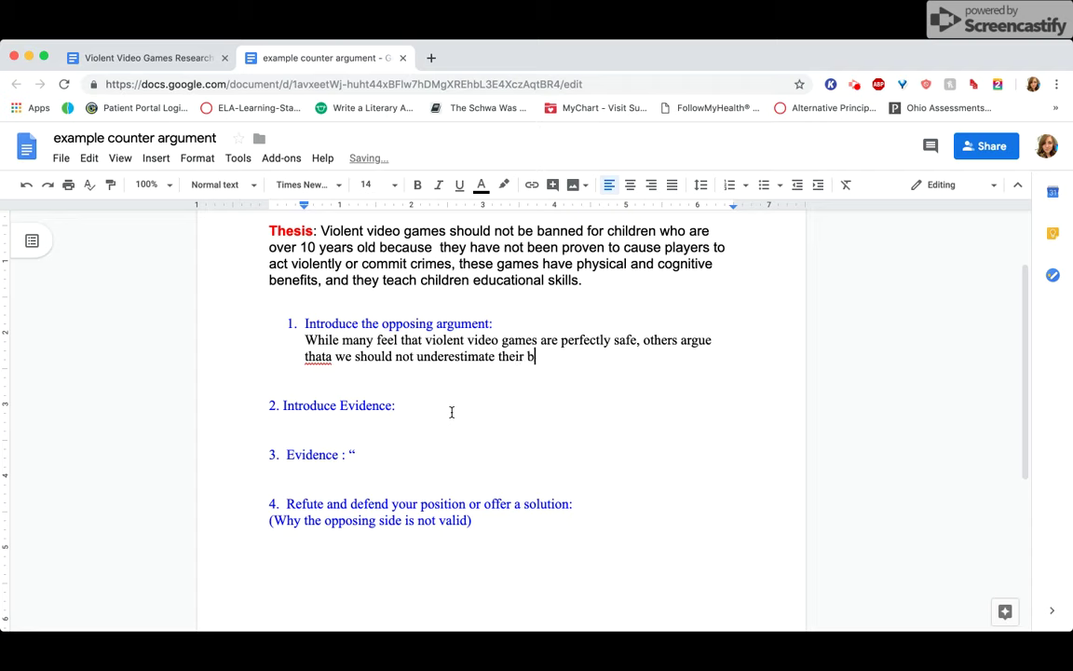
text(to shape ethe tho)
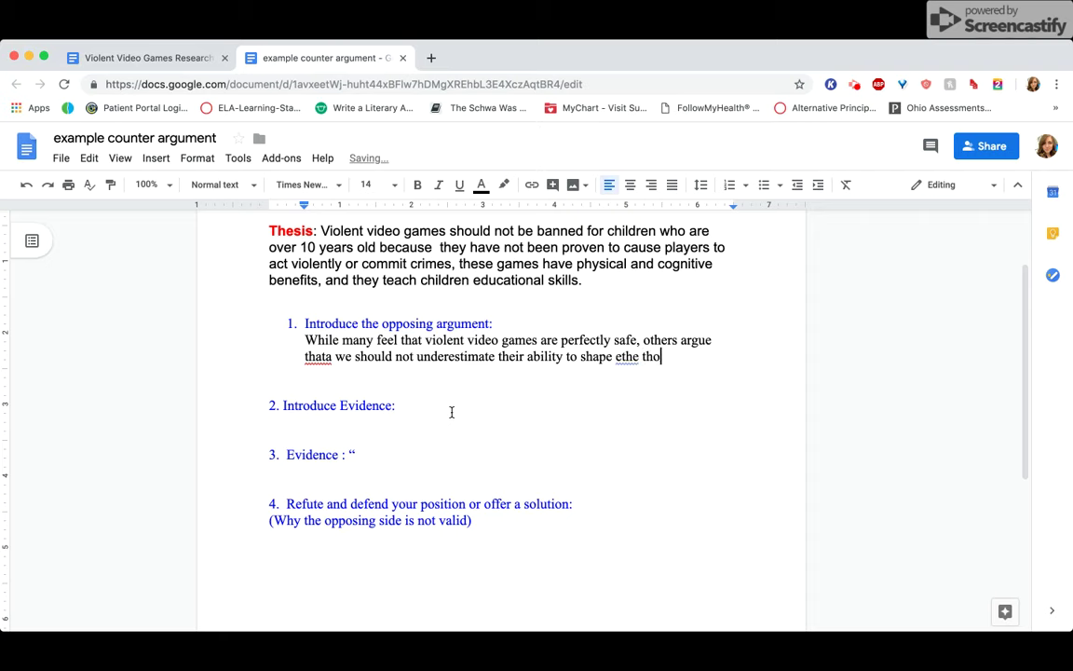
text(ughts of young childre)
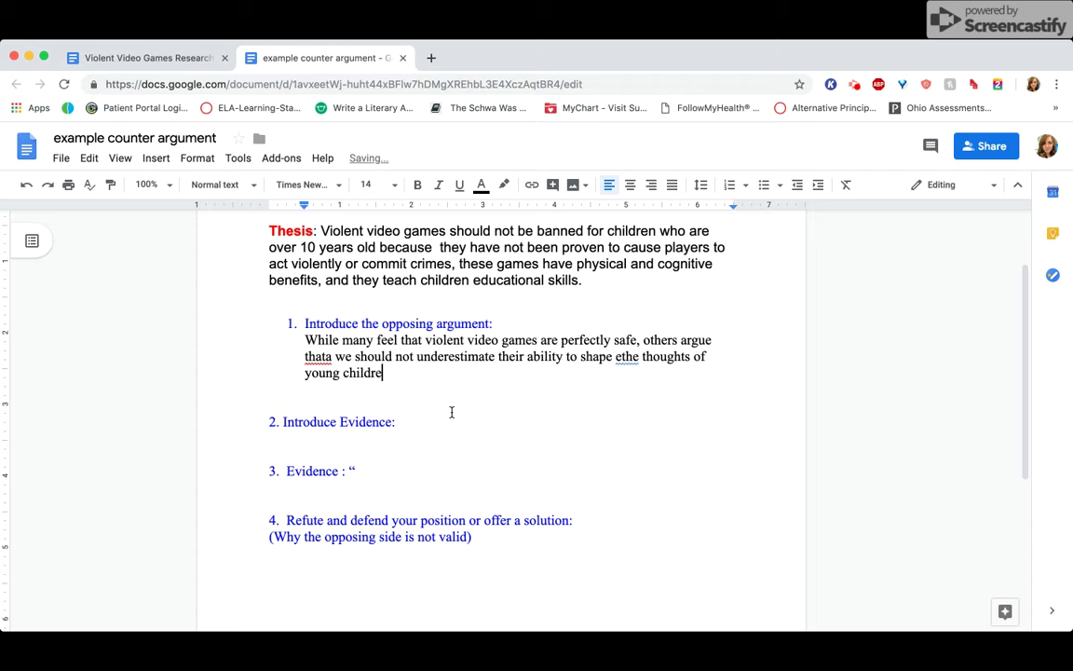
text(n who are easily influenc)
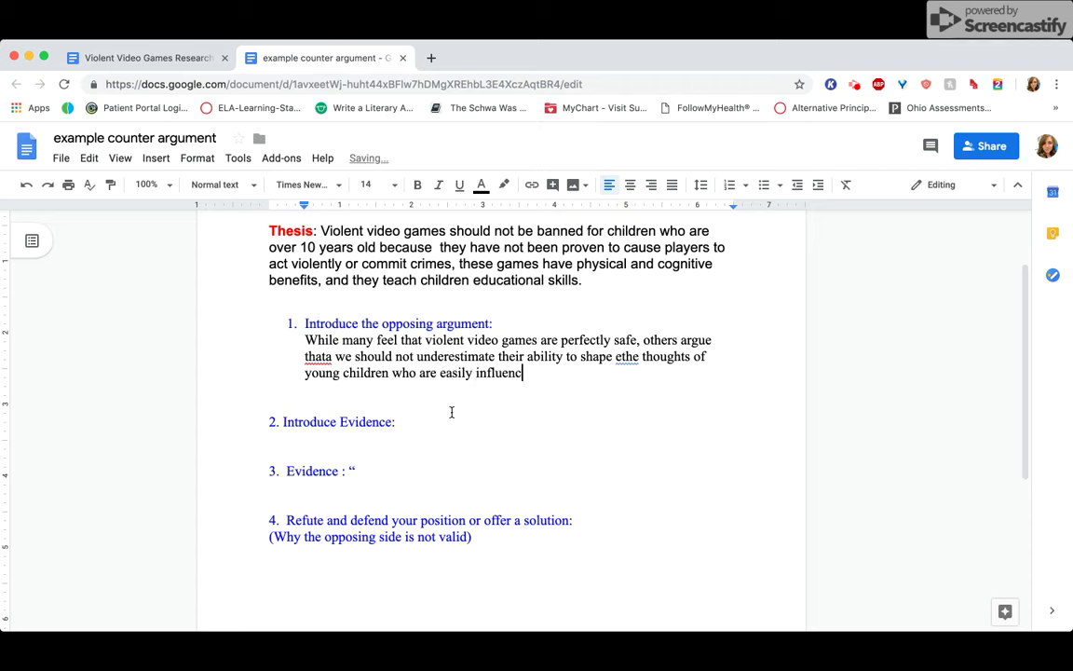
text(ed.)
- Correct the typos 'ethe' and 'thata' in the opposing-argument sentence
click(622, 357)
key(BackSpace)
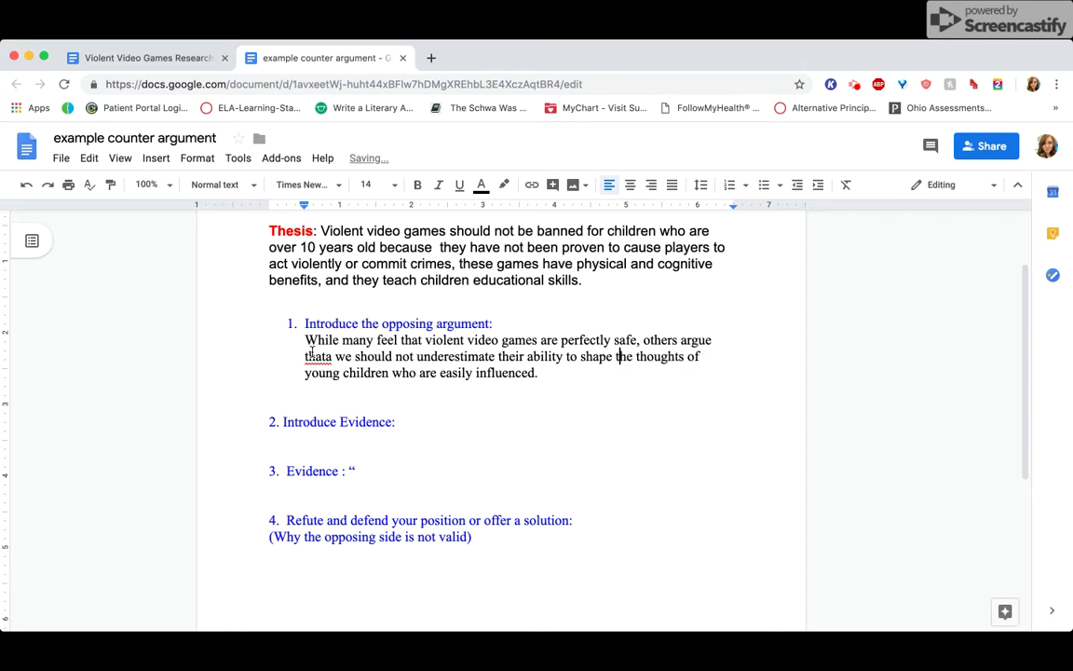
click(333, 356)
key(BackSpace)
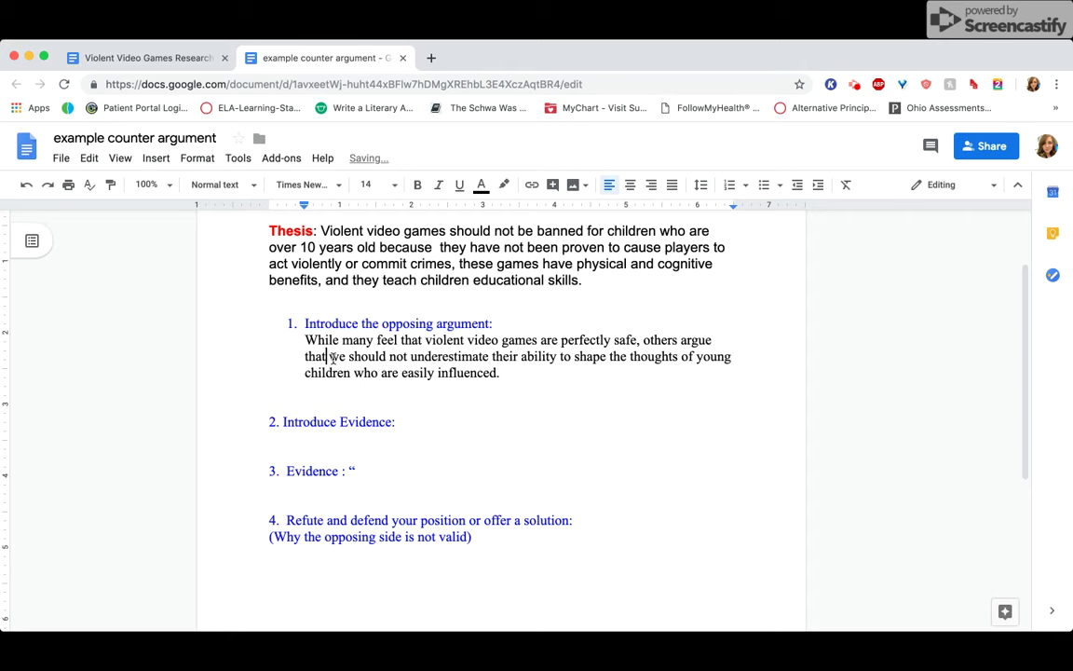
click(504, 373)
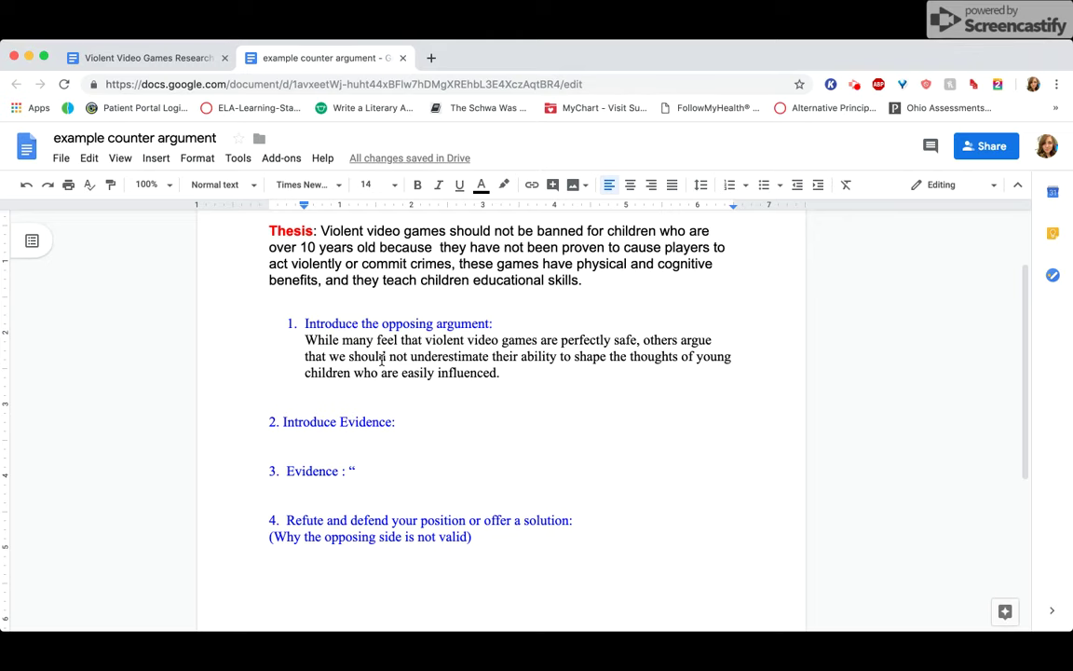
scroll(382, 361, down, 1)
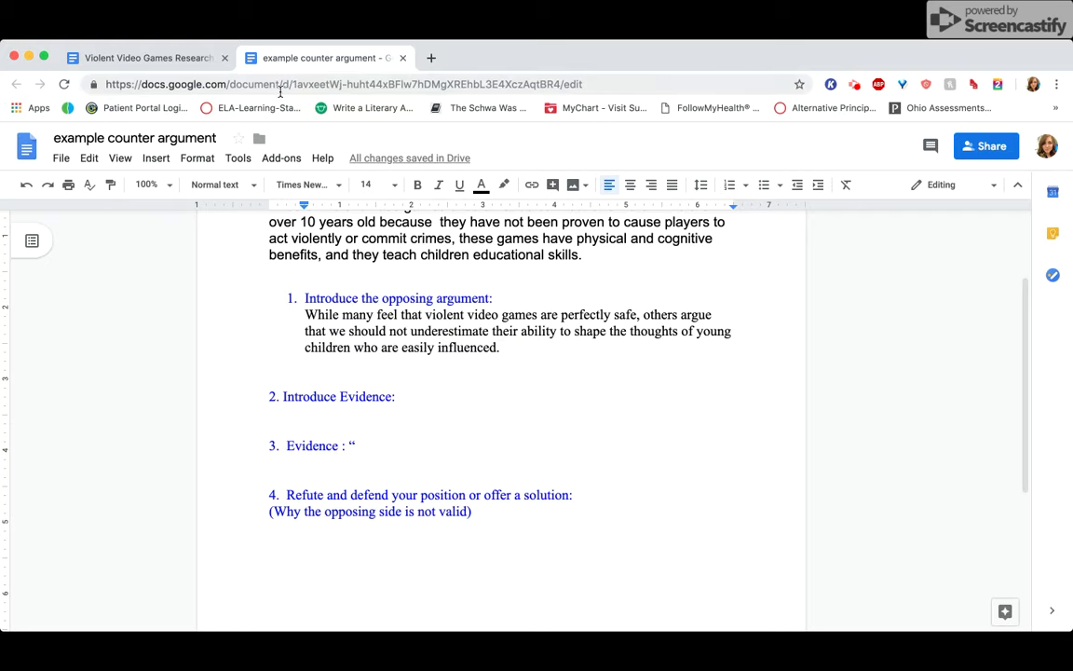
- Go to the Violent Video Games Research document and scroll to its research table
click(149, 57)
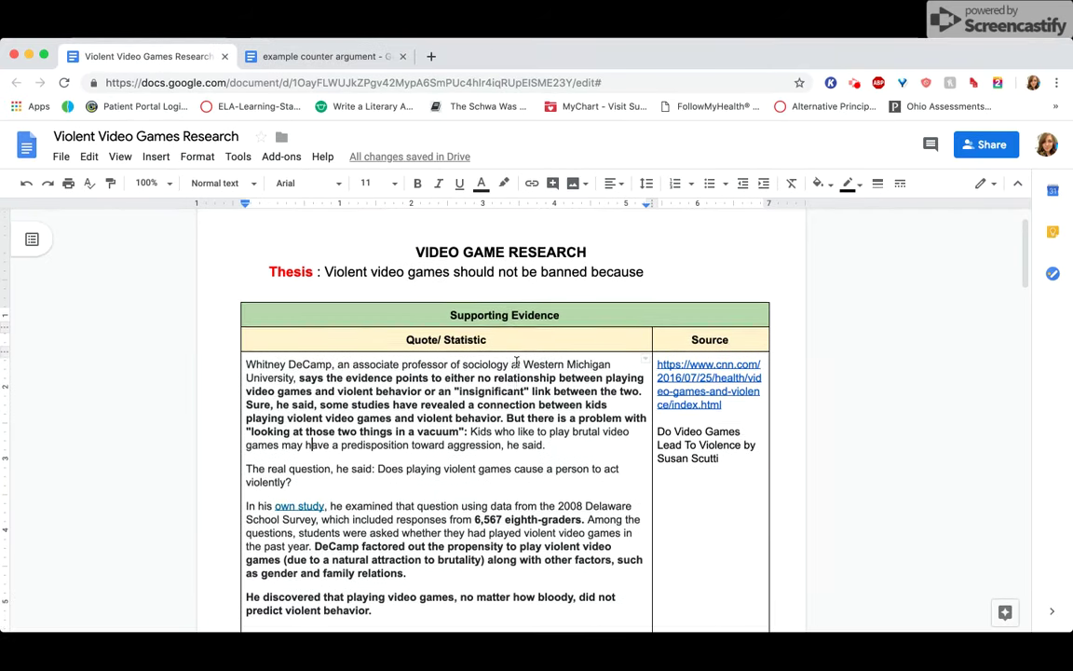
scroll(517, 363, down, 1)
scroll(354, 475, down, 5)
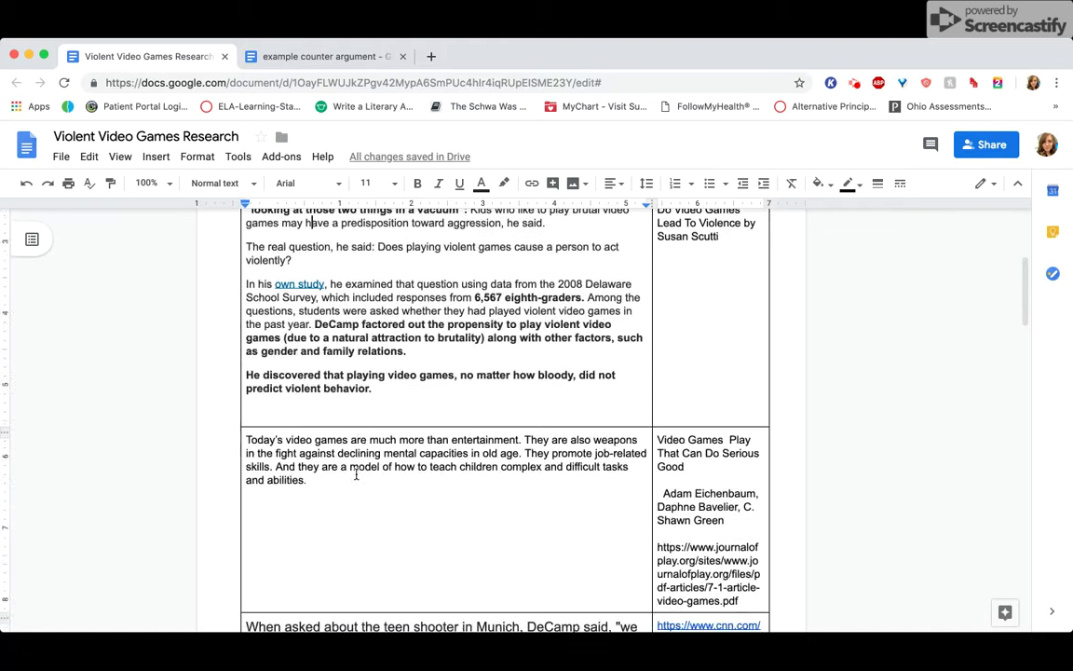
scroll(354, 474, up, 5)
scroll(355, 474, down, 10)
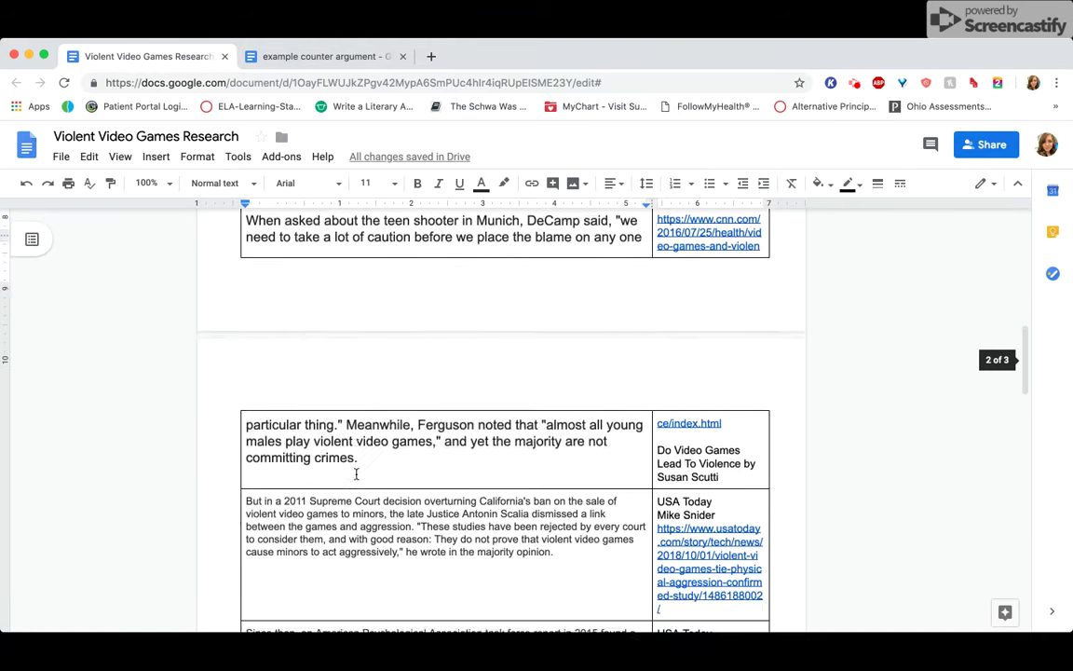
scroll(355, 474, down, 4)
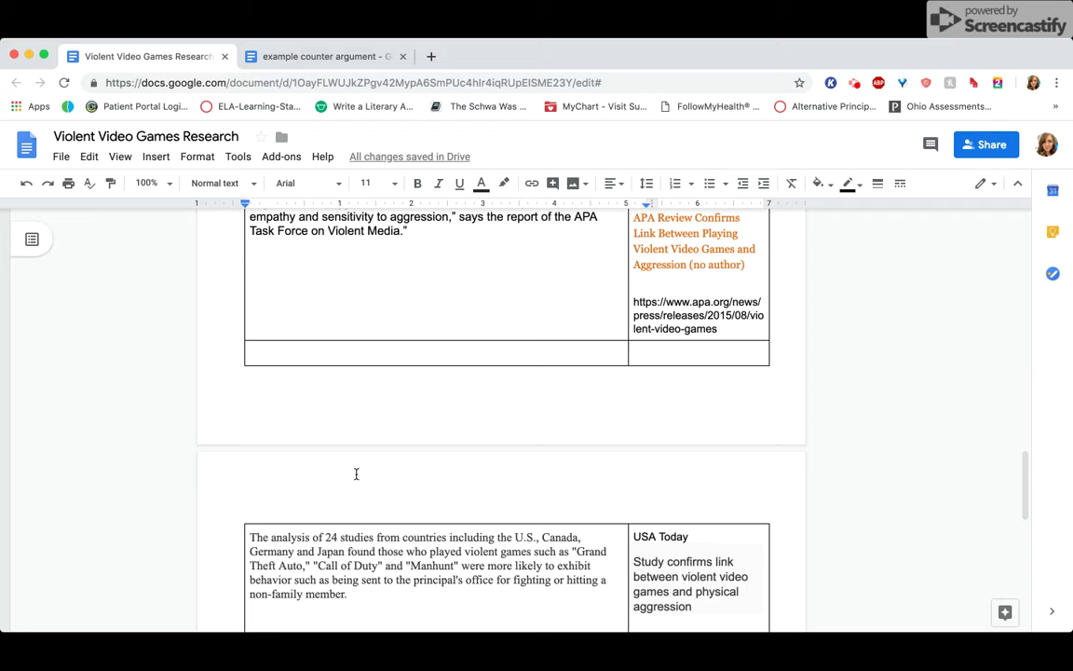
scroll(354, 474, up, 4)
scroll(355, 474, down, 5)
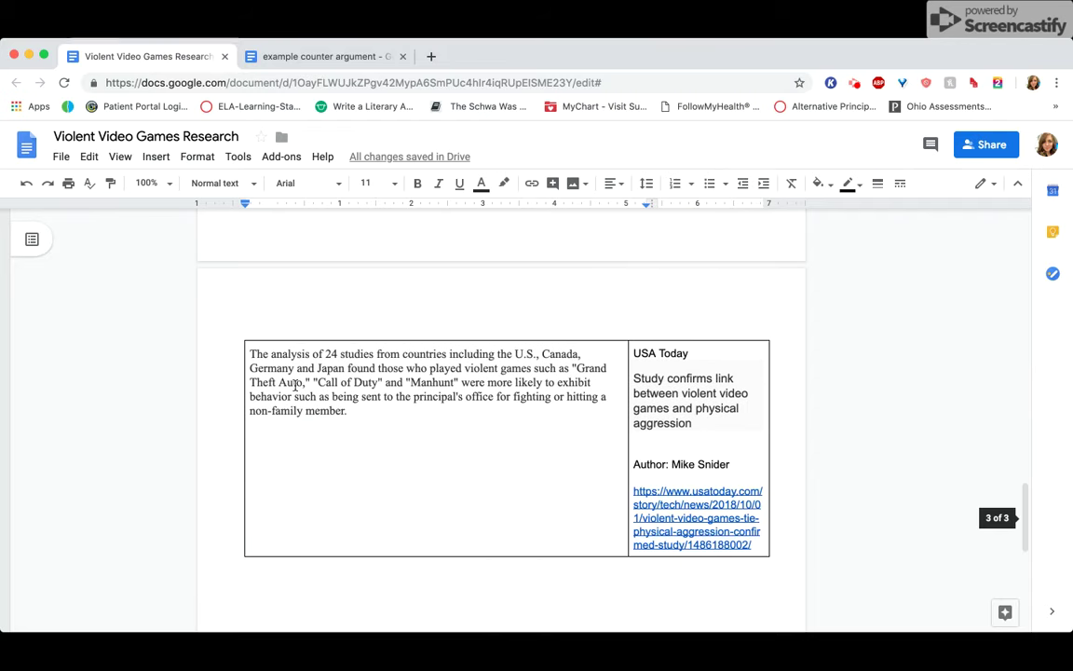
- Select the whole left-cell passage about the analysis of 24 studies
drag(251, 352, 311, 397)
click(331, 409)
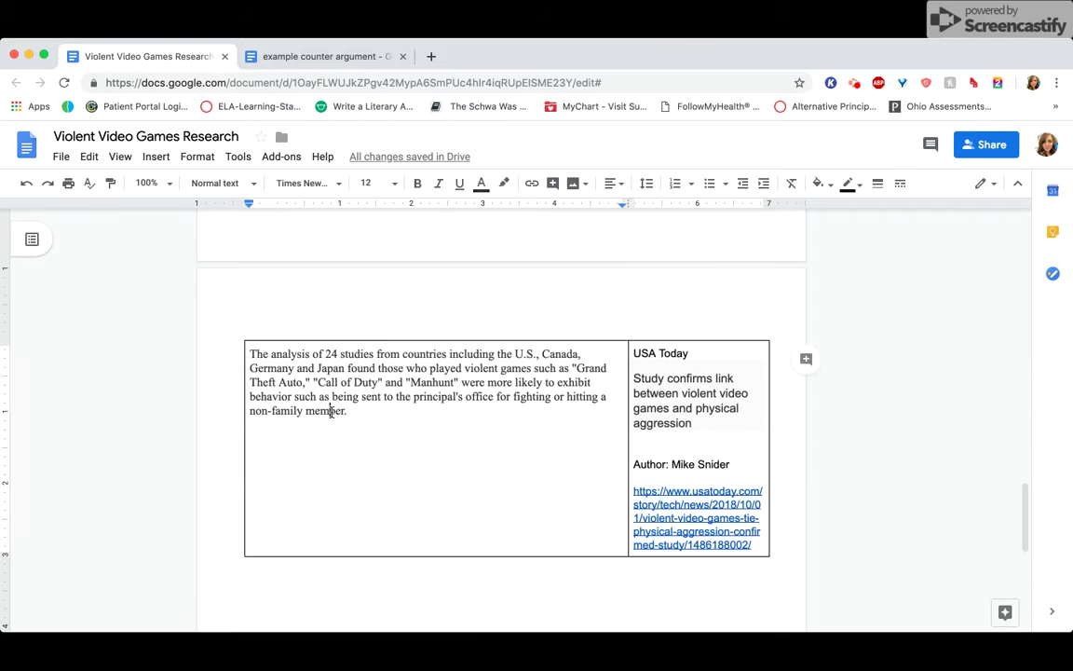
drag(632, 354, 697, 358)
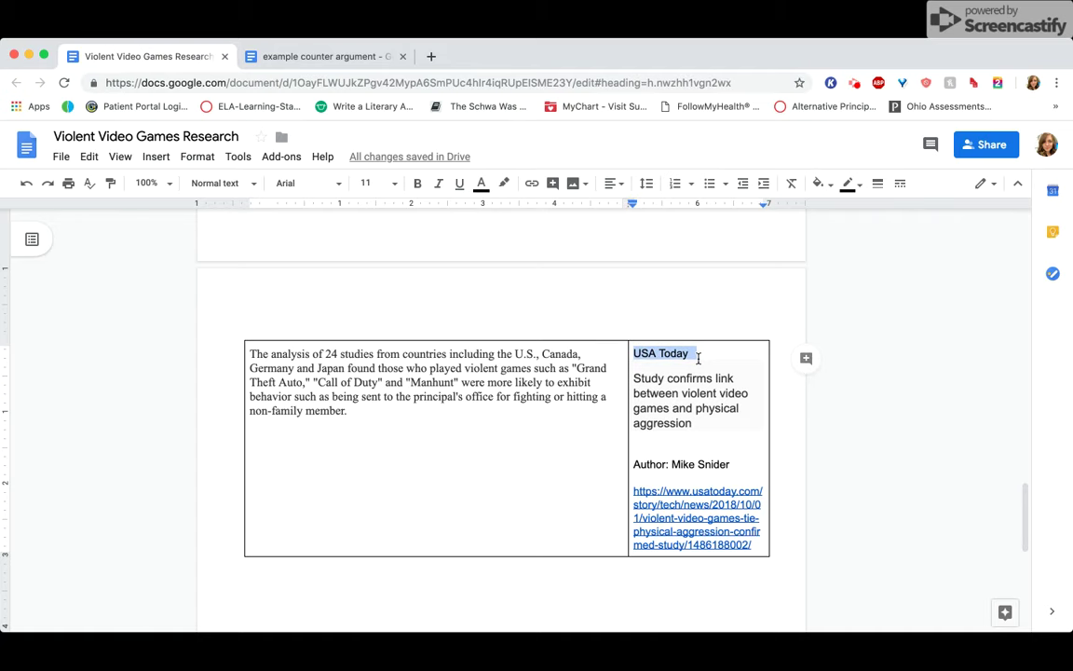
click(634, 378)
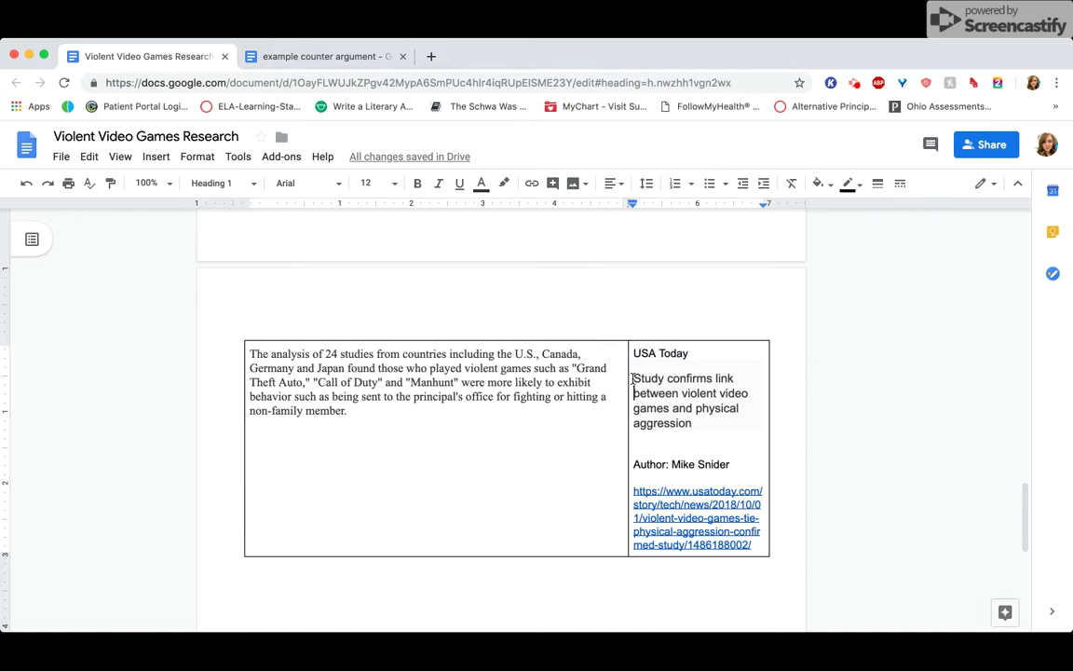
key(Down)
click(251, 355)
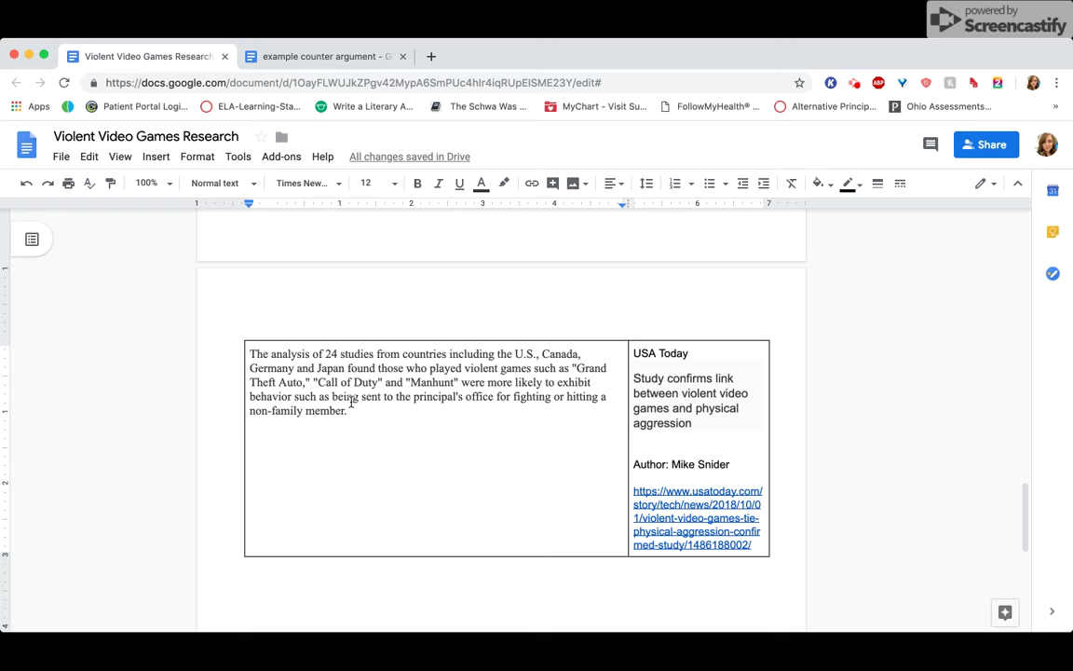
drag(359, 412, 256, 345)
key(ctrl+c)
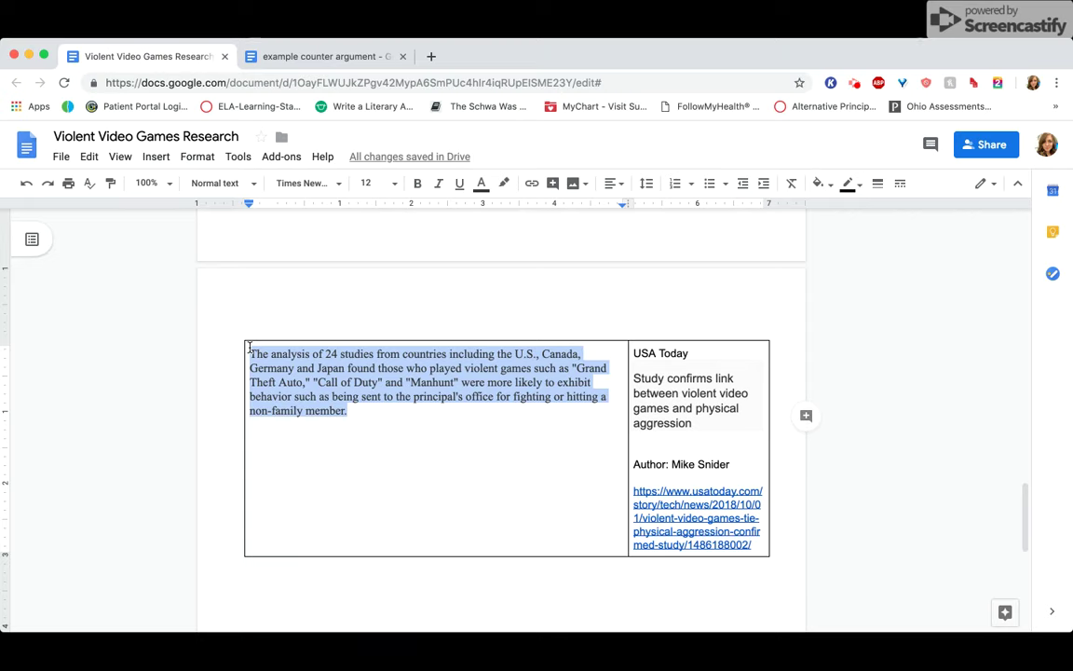
- Paste the 24-studies passage after 'Evidence : “' and close it with a quotation mark and (Snider)
click(253, 58)
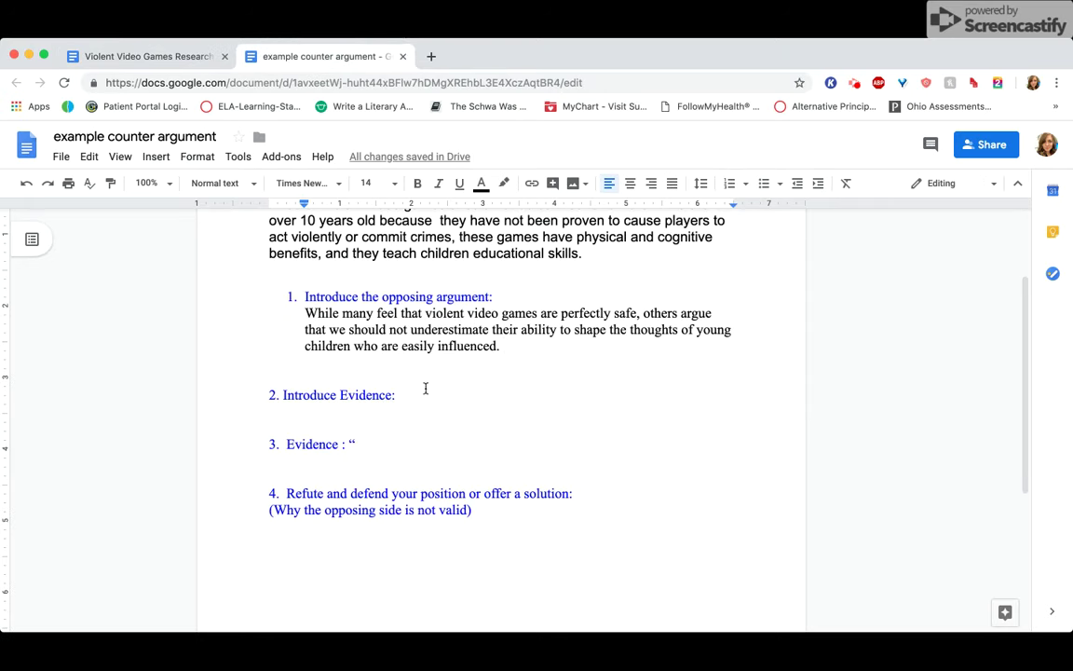
drag(383, 445, 360, 445)
key(ctrl+v)
text(”)
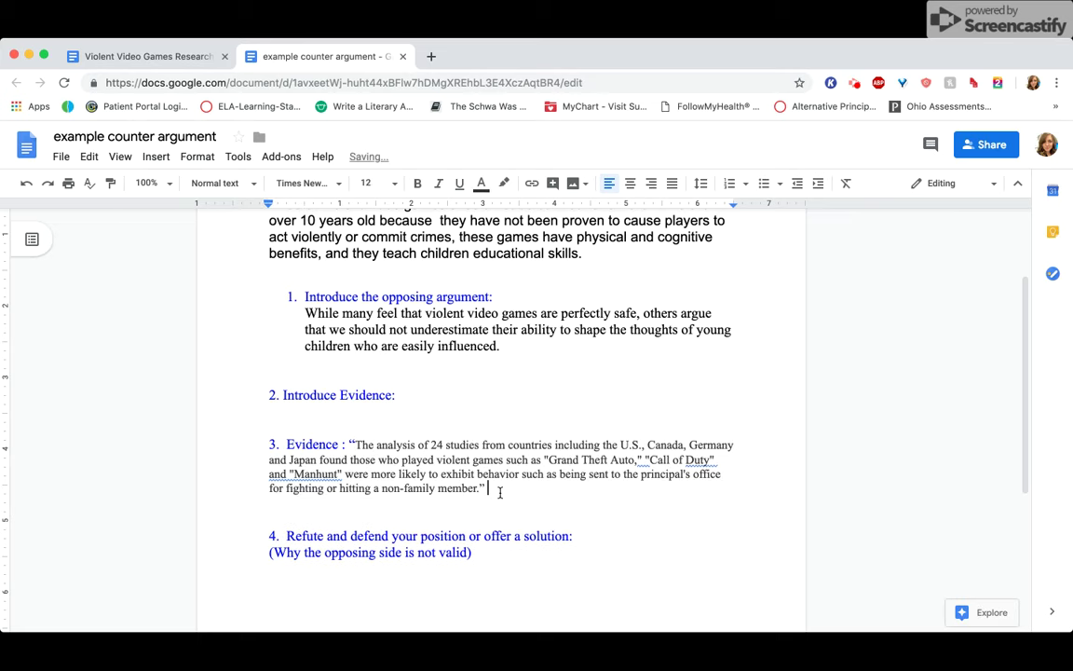
key(BackSpace)
key(BackSpace)
text(” (Snider) )
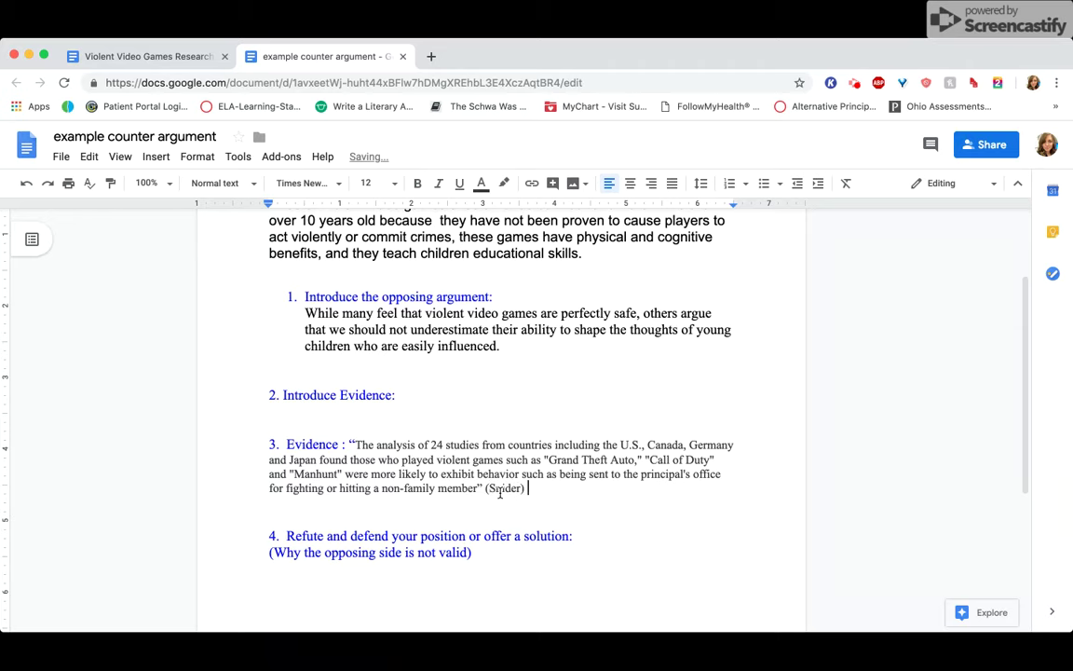
text(.)
scroll(503, 466, down, 1)
scroll(458, 441, up, 2)
click(432, 421)
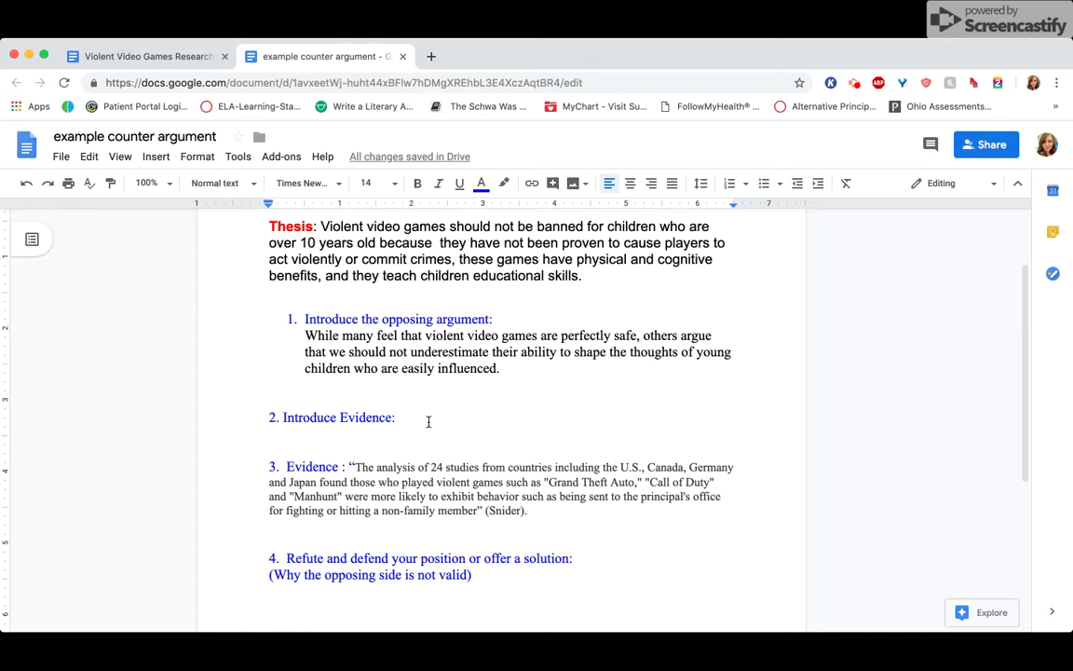
- Check the USA Today source name and article headline in the research document
click(185, 56)
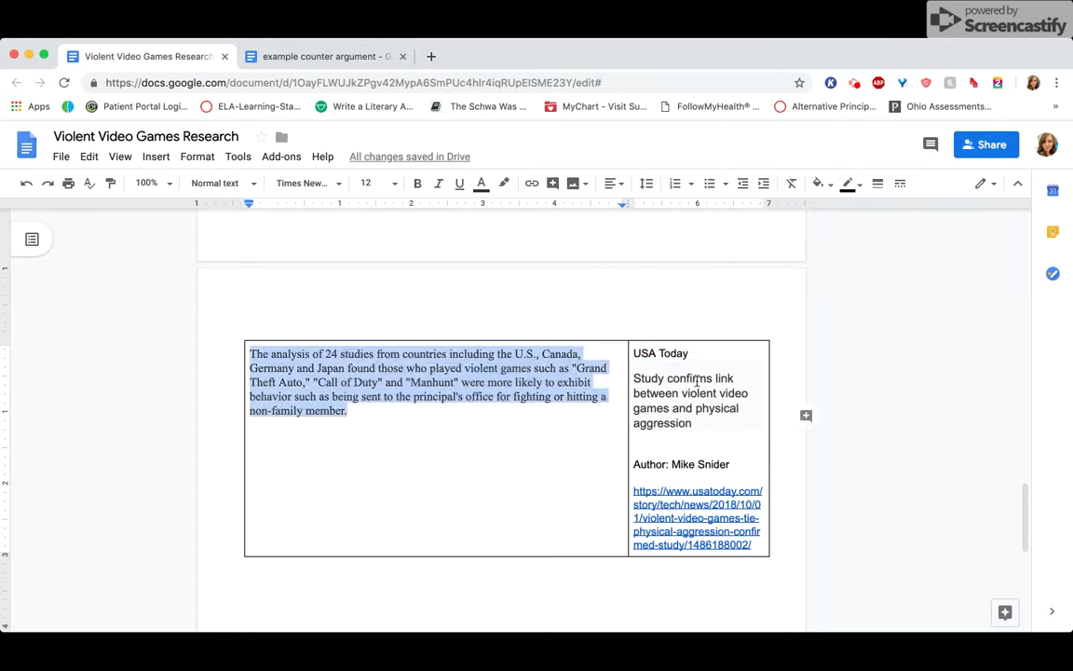
drag(633, 354, 697, 354)
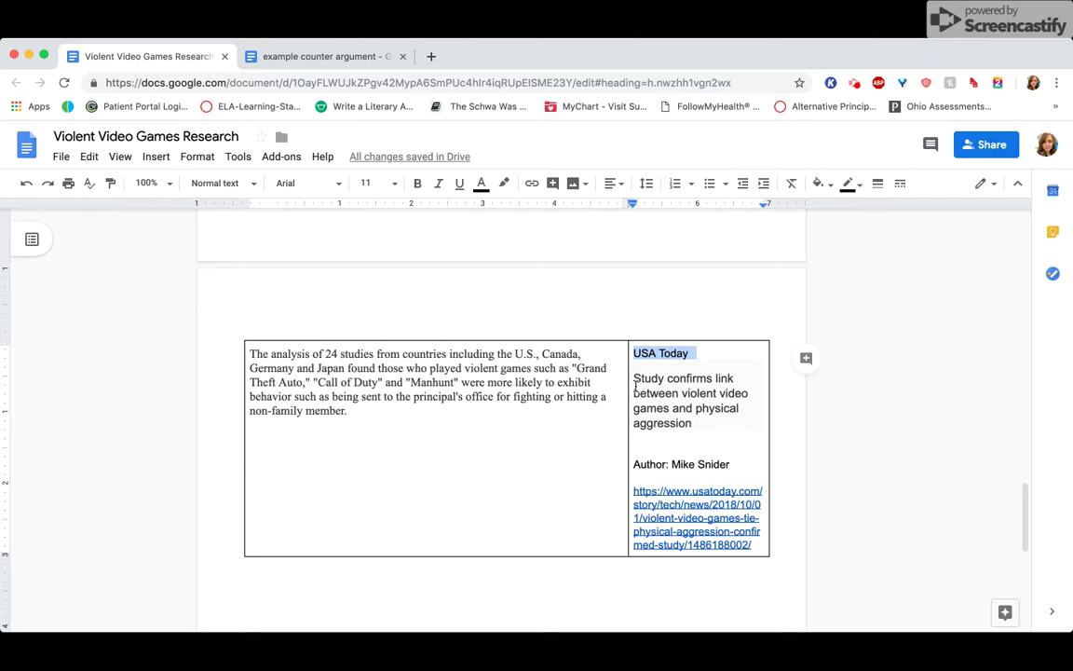
drag(633, 393, 691, 428)
click(691, 428)
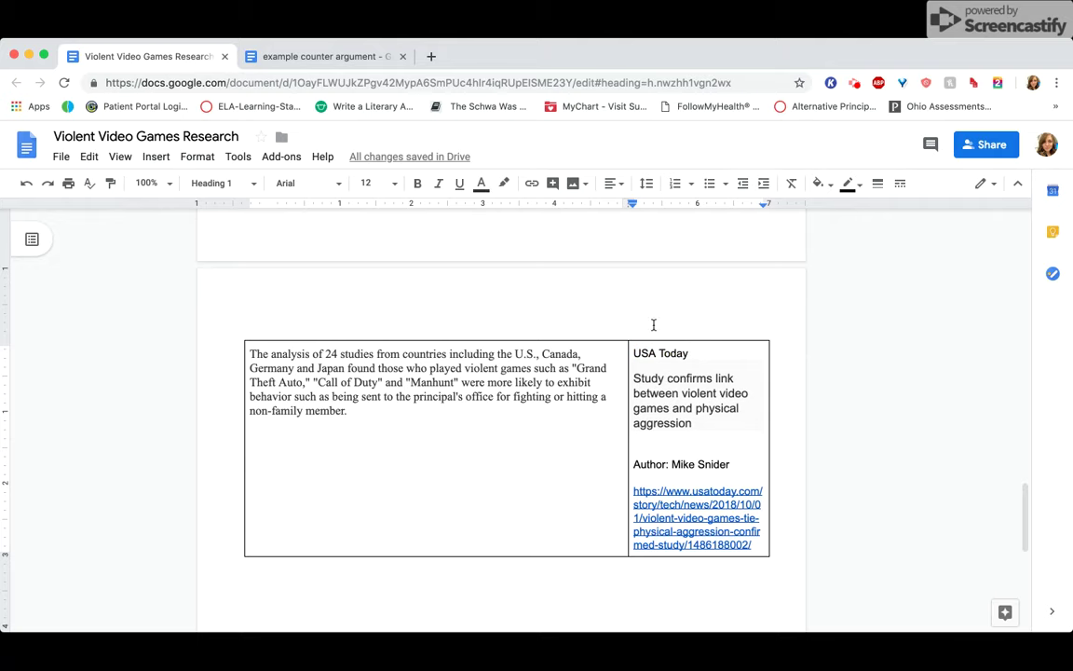
click(323, 58)
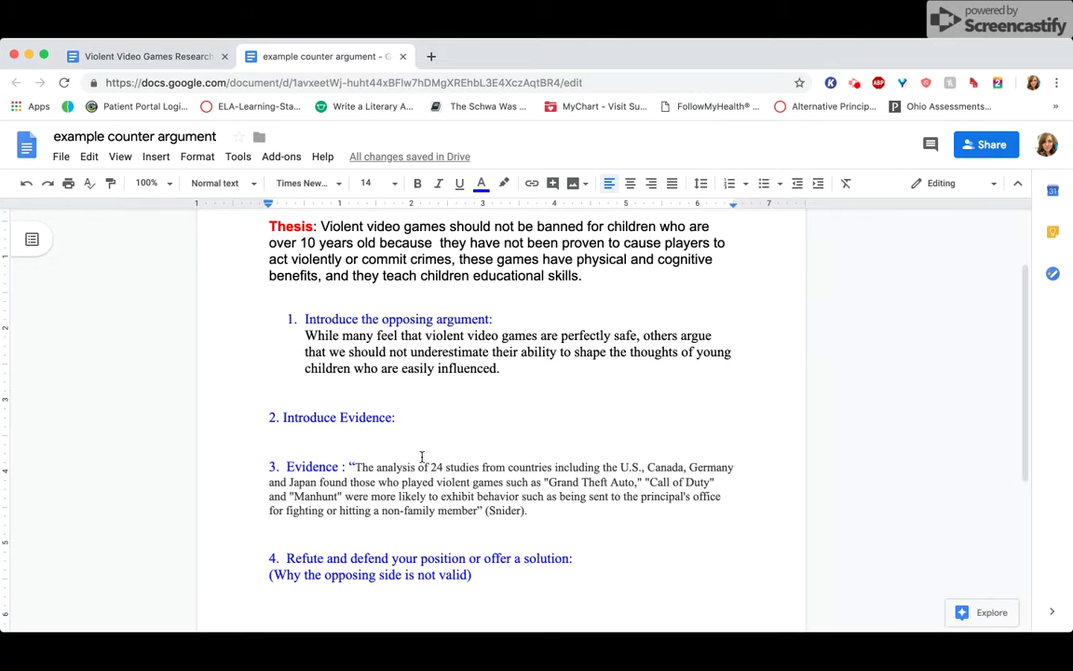
- In black text, write 'Mike Snider of USA Today writes that,' after Introduce Evidence
click(482, 183)
click(486, 213)
text(M)
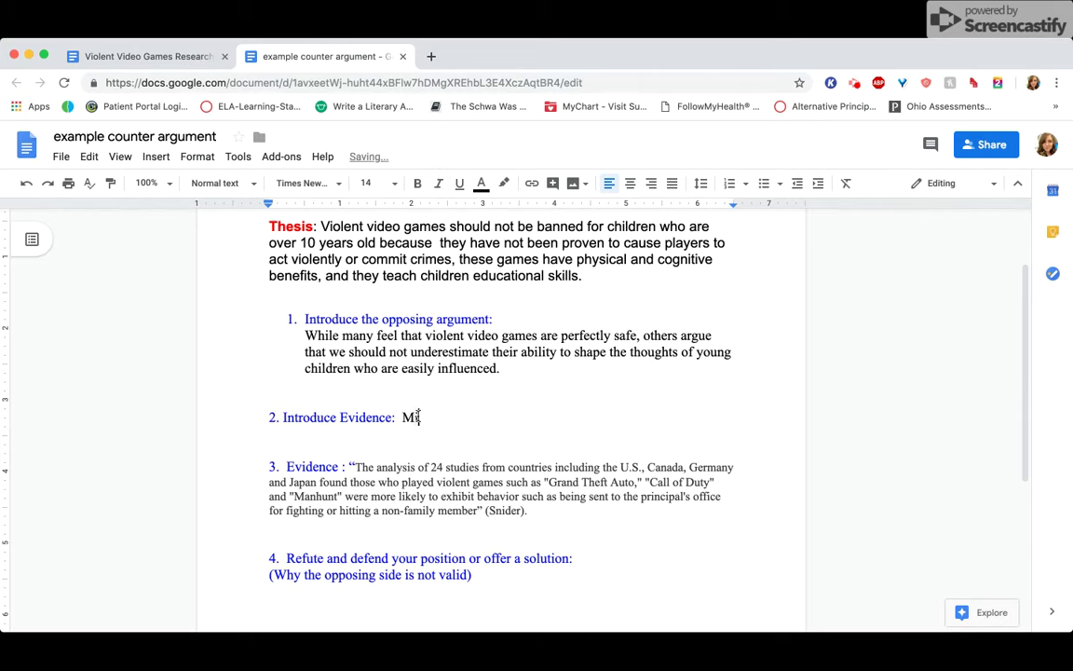
text(ike Snider of USA Today)
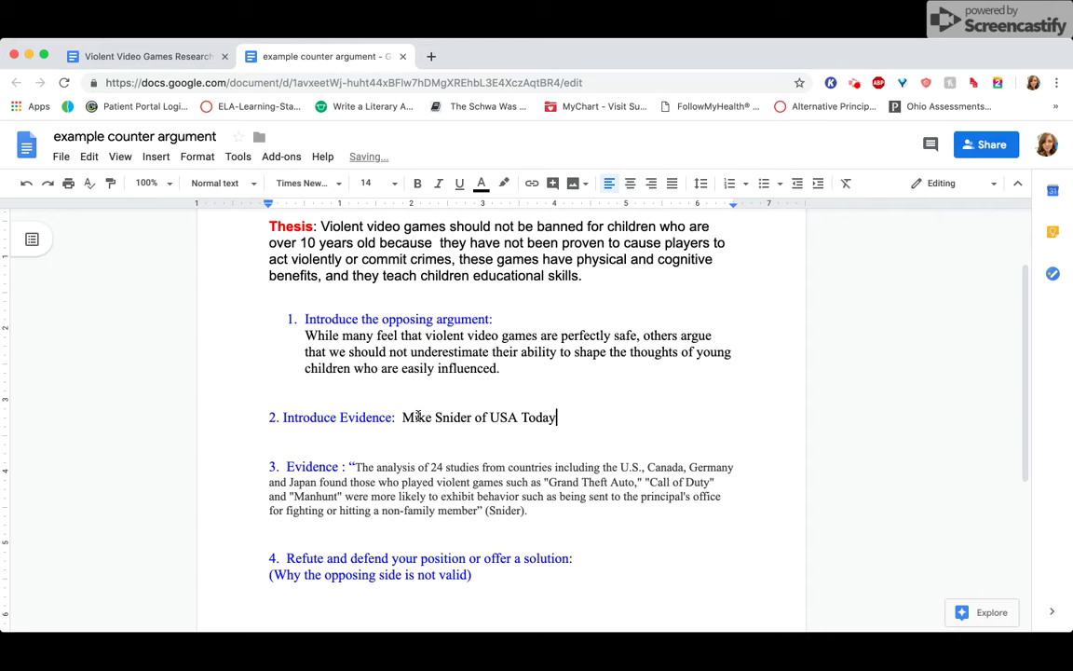
text( writes taht,)
key(Left)
key(Left)
key(Left)
key(Left)
key(BackSpace)
key(Right)
text(a)
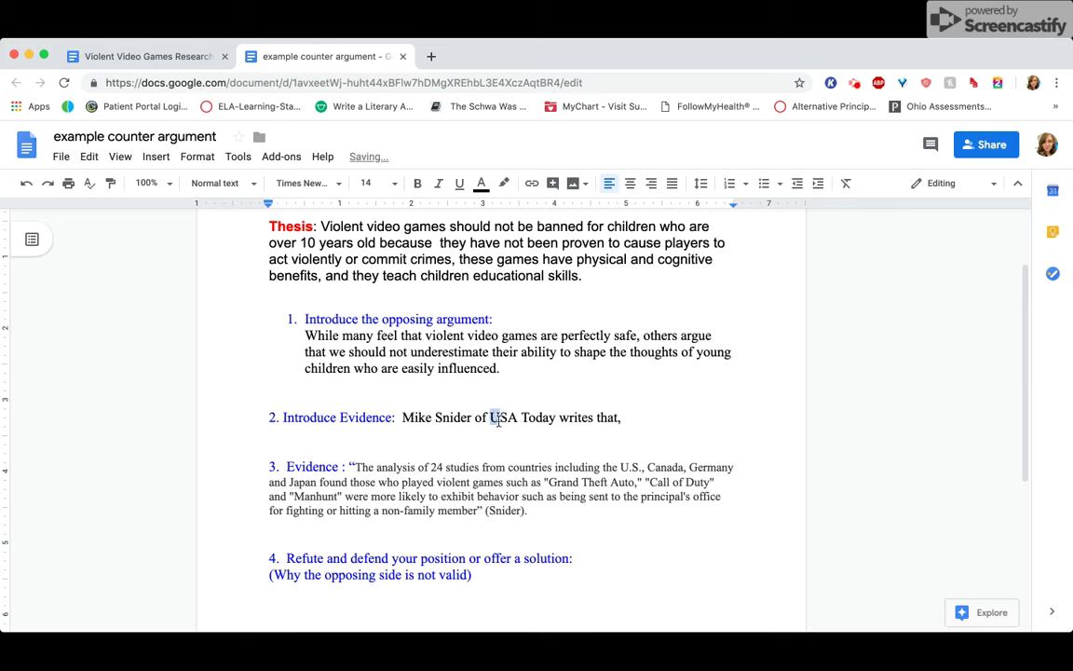
- Italicise 'USA Today' in the Introduce Evidence line
drag(491, 417, 558, 422)
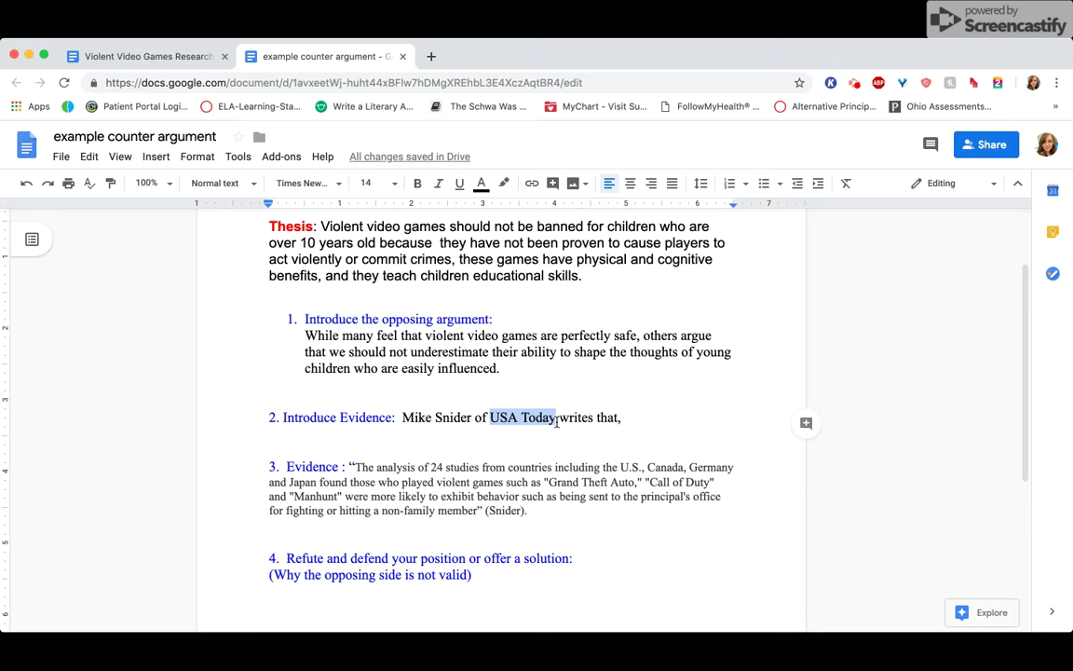
key(ctrl+i)
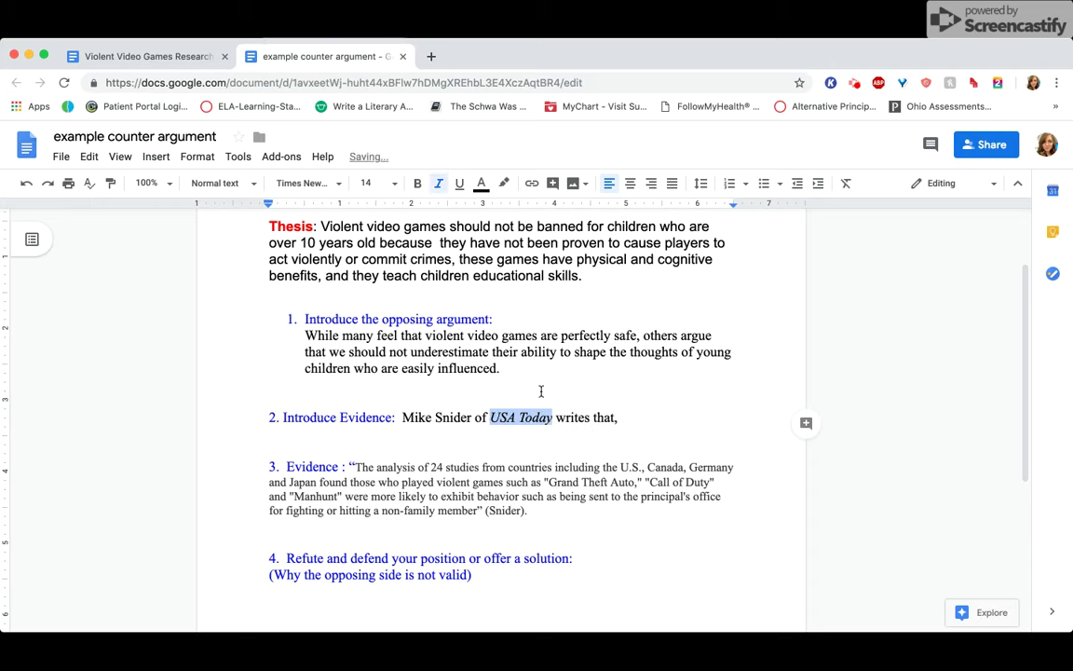
click(521, 402)
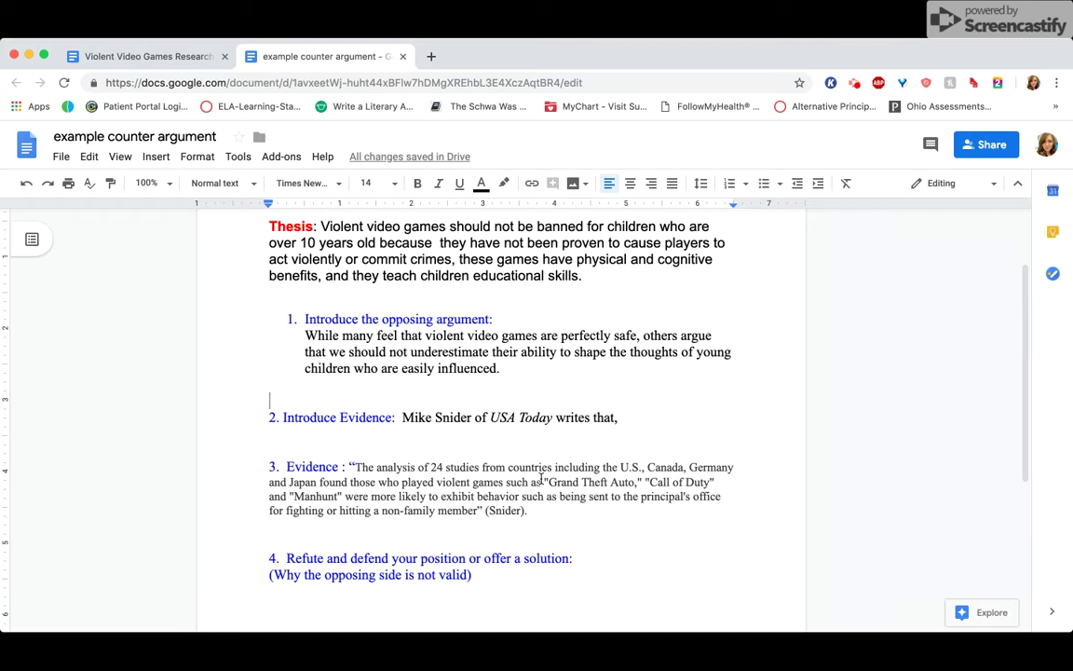
scroll(541, 500, down, 3)
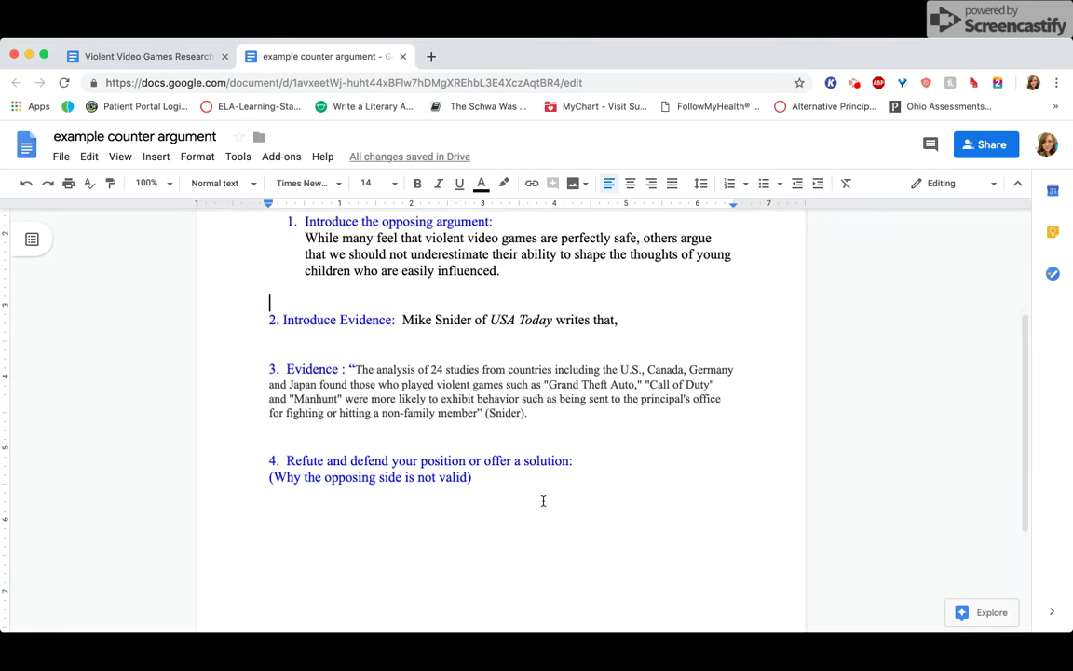
- Under point 4, write 'This statistic seems troubling, but it doesn't show the whole picture.' in Times New Roman
click(500, 470)
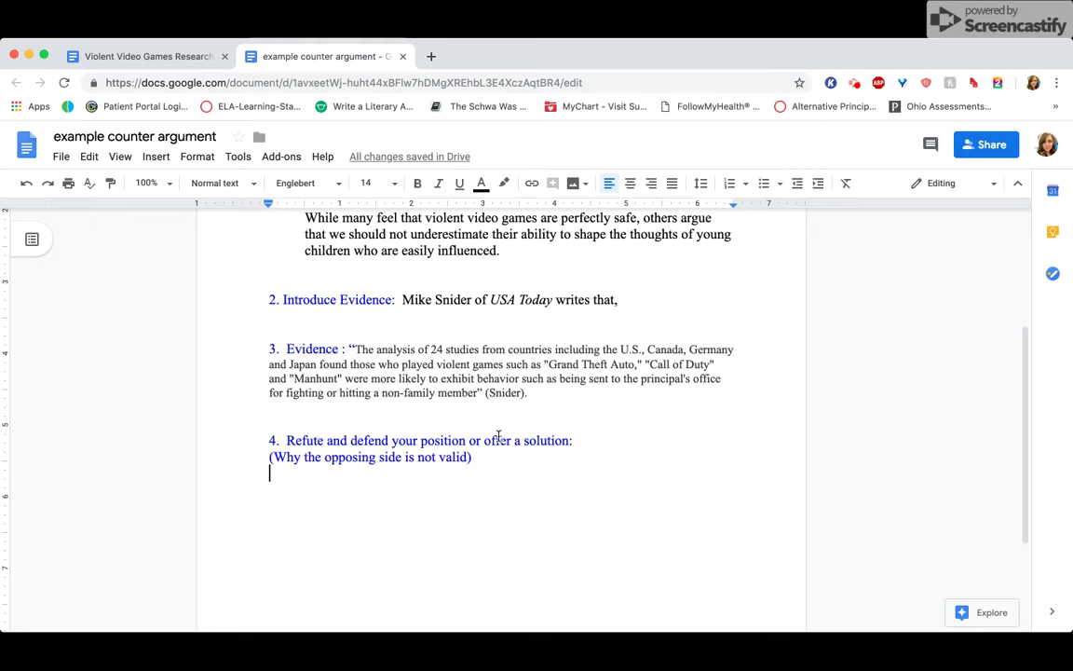
drag(499, 438, 579, 446)
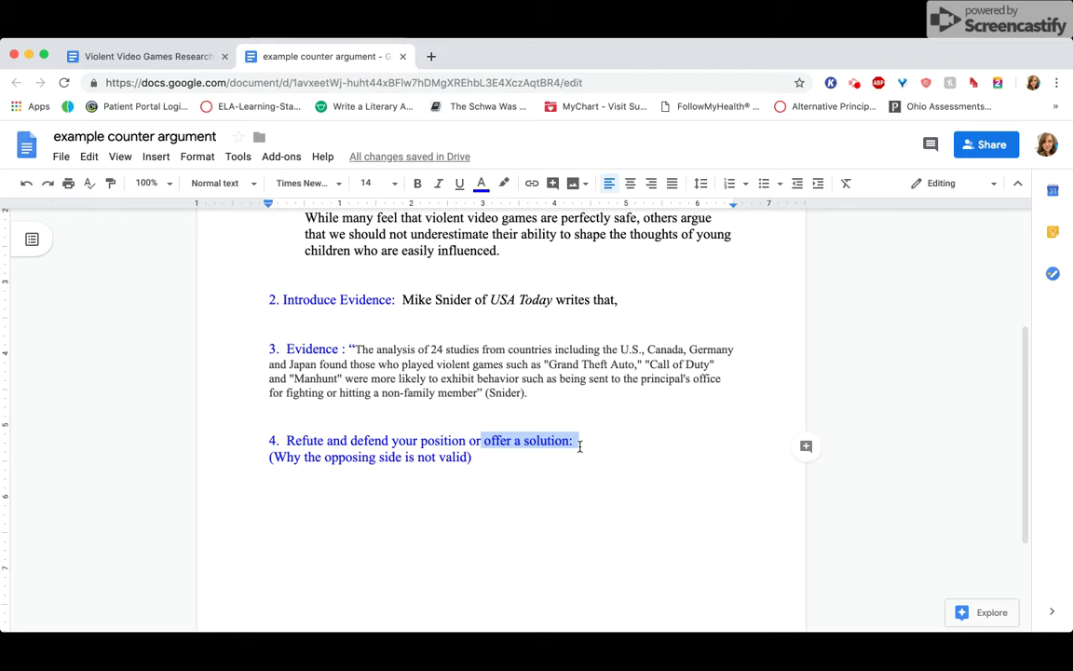
key(Down)
key(Down)
key(Up)
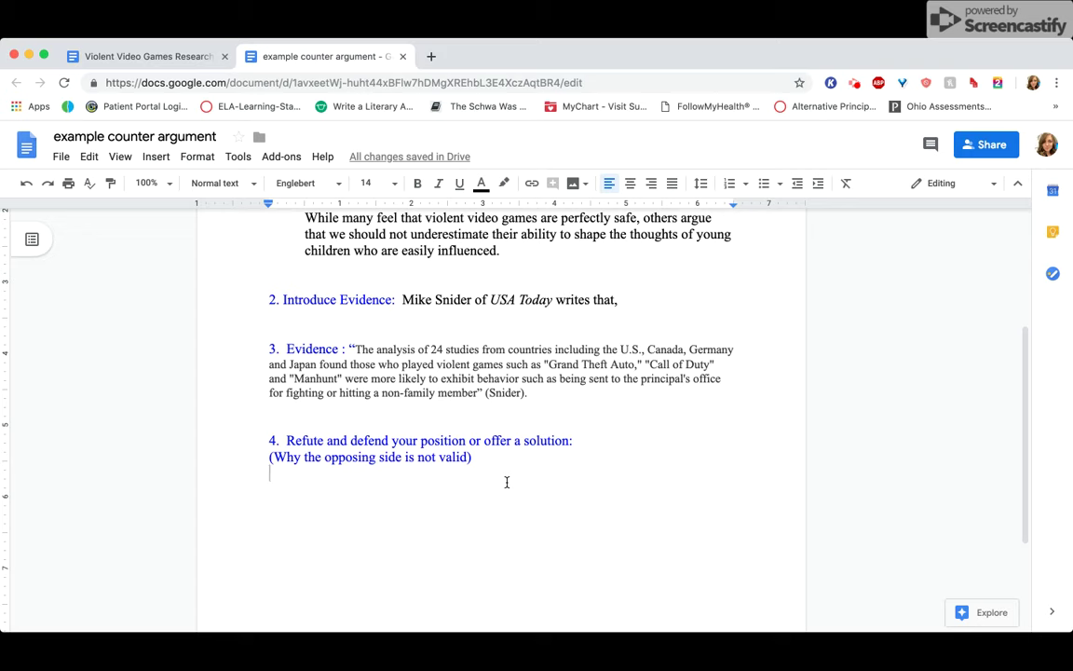
text(This st)
drag(439, 483, 260, 481)
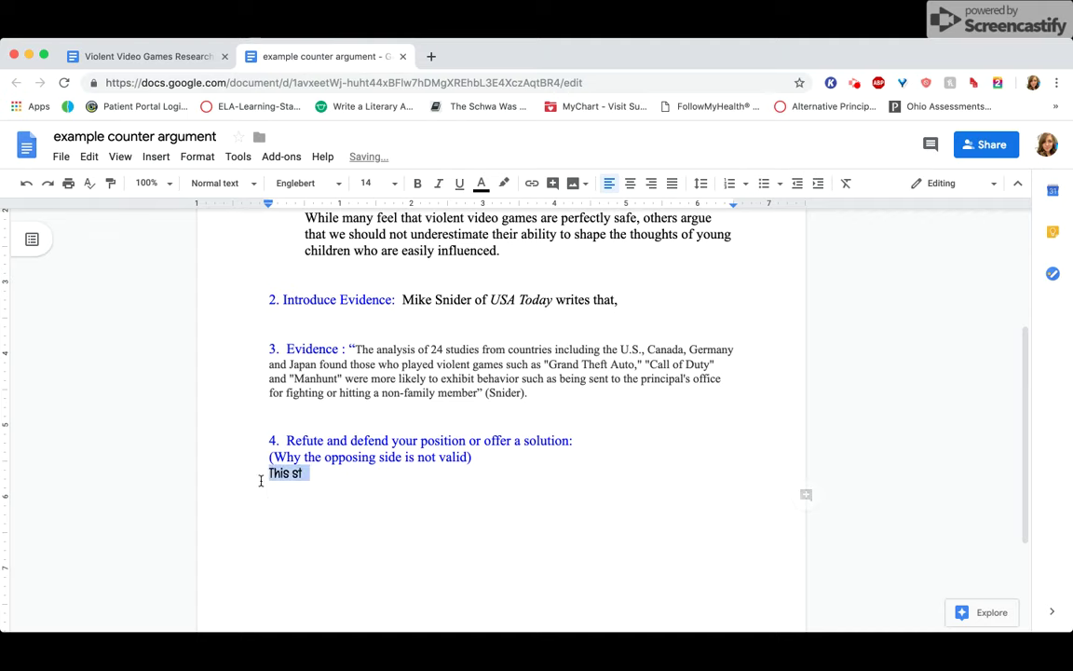
click(317, 184)
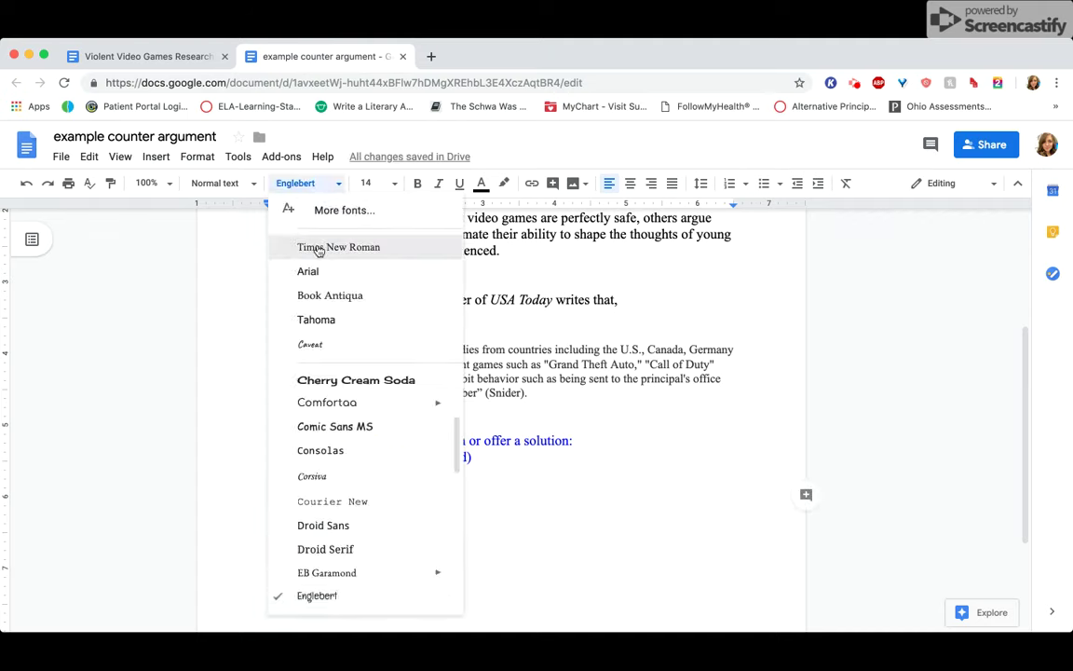
click(318, 249)
click(366, 476)
text(at)
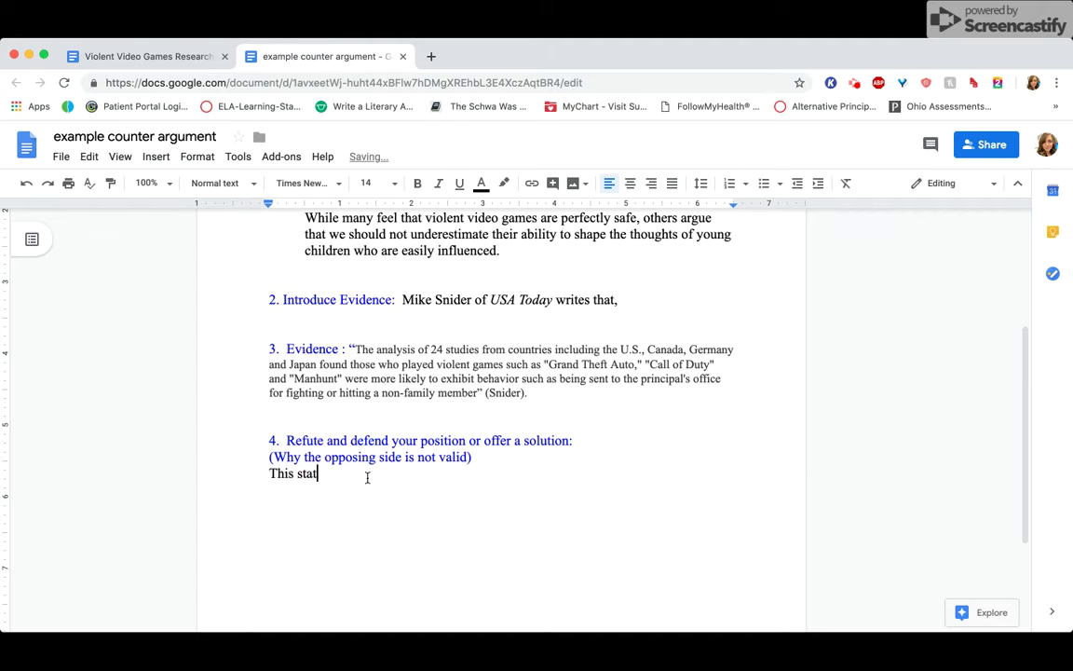
text(istic se)
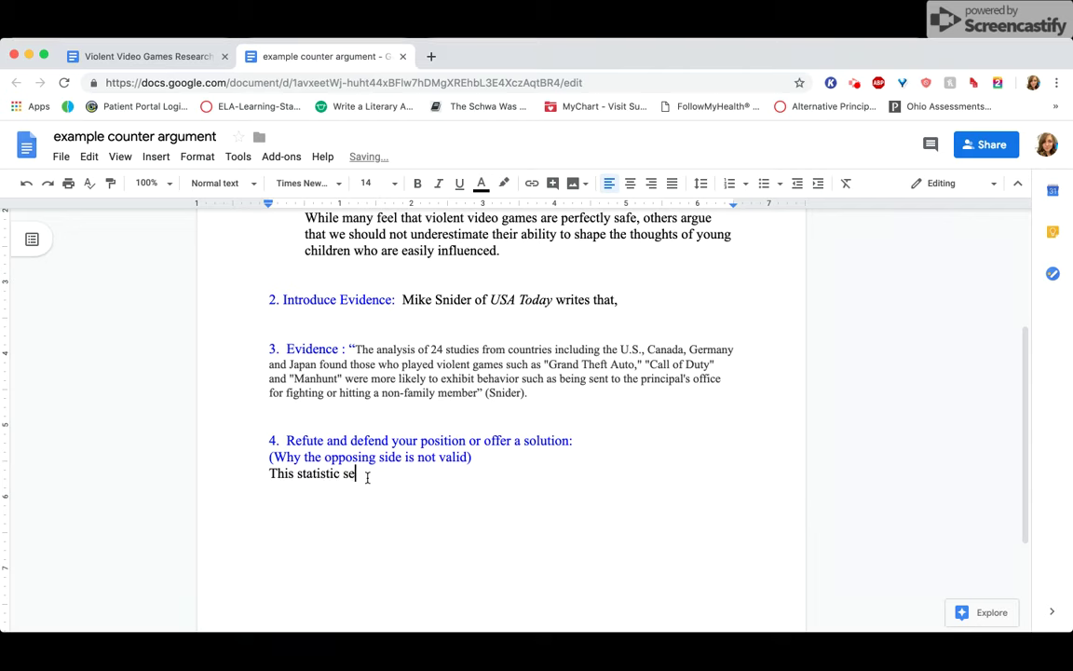
text(ems troubling, but )
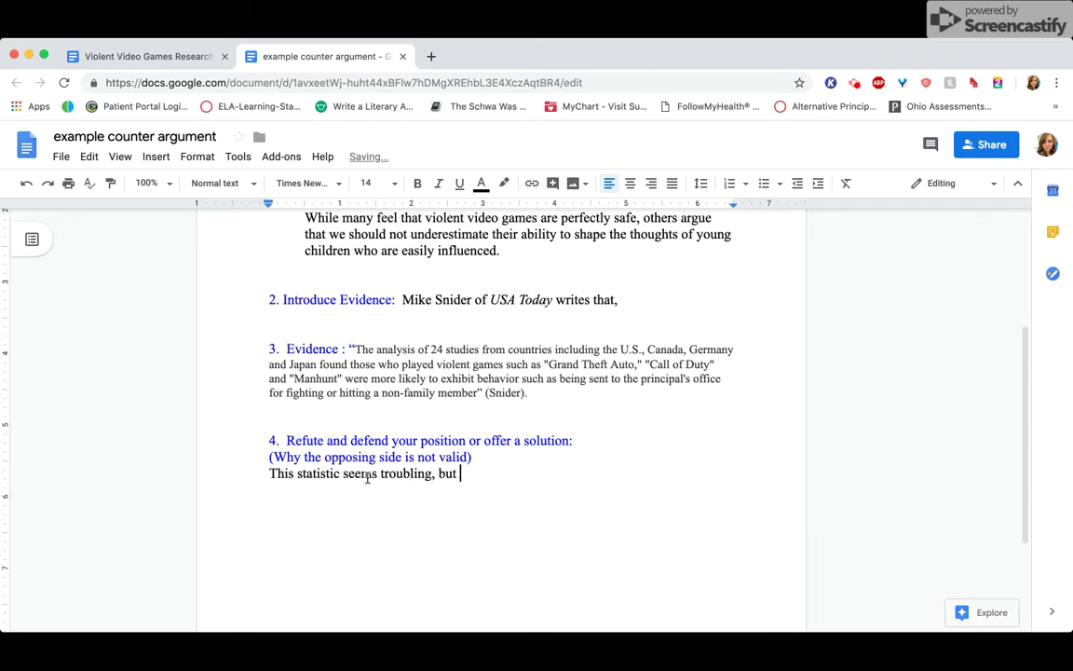
text(it doesn't show )
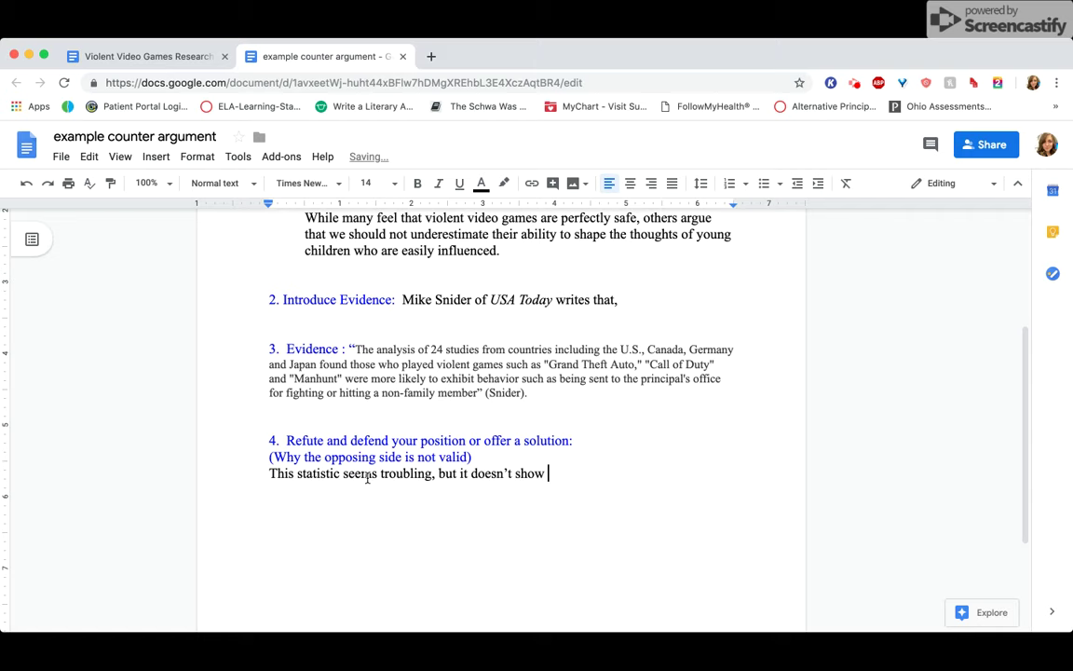
text(the whole picture.)
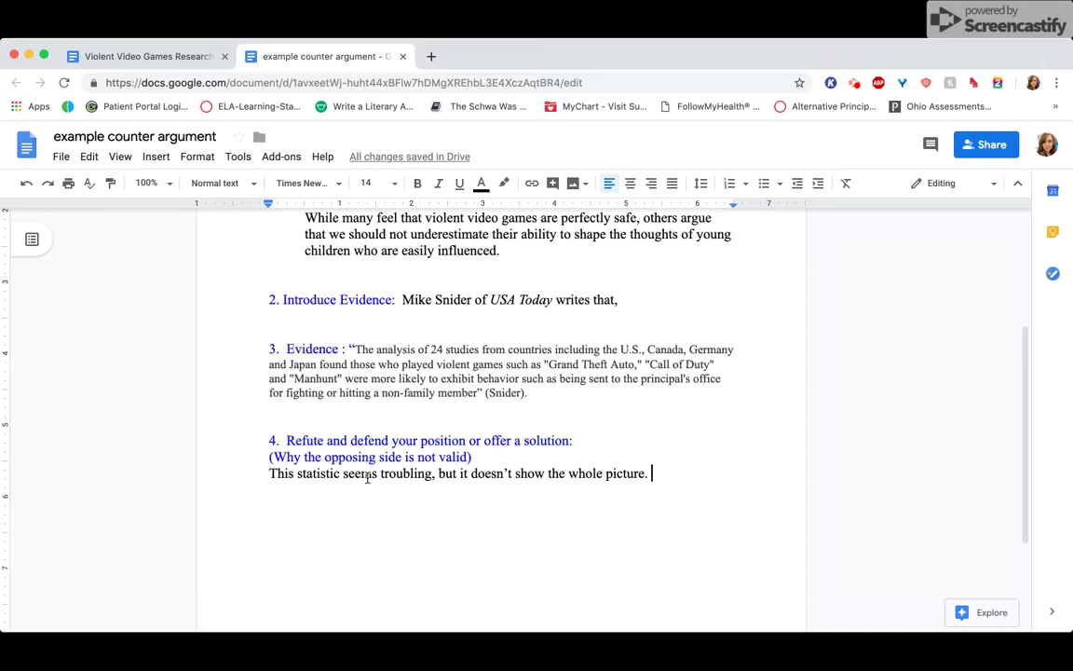
- Add that DeCamp's research shows games aren't children's only influence and the Supreme Court rejected this viewpoint
text(Like D)
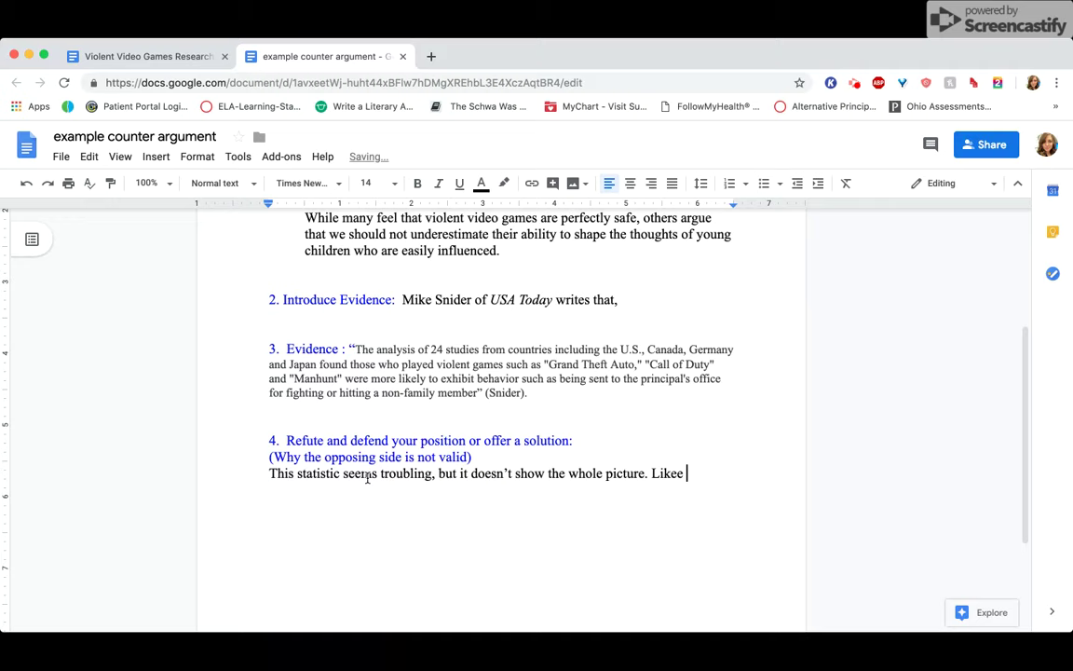
text(eCamp)
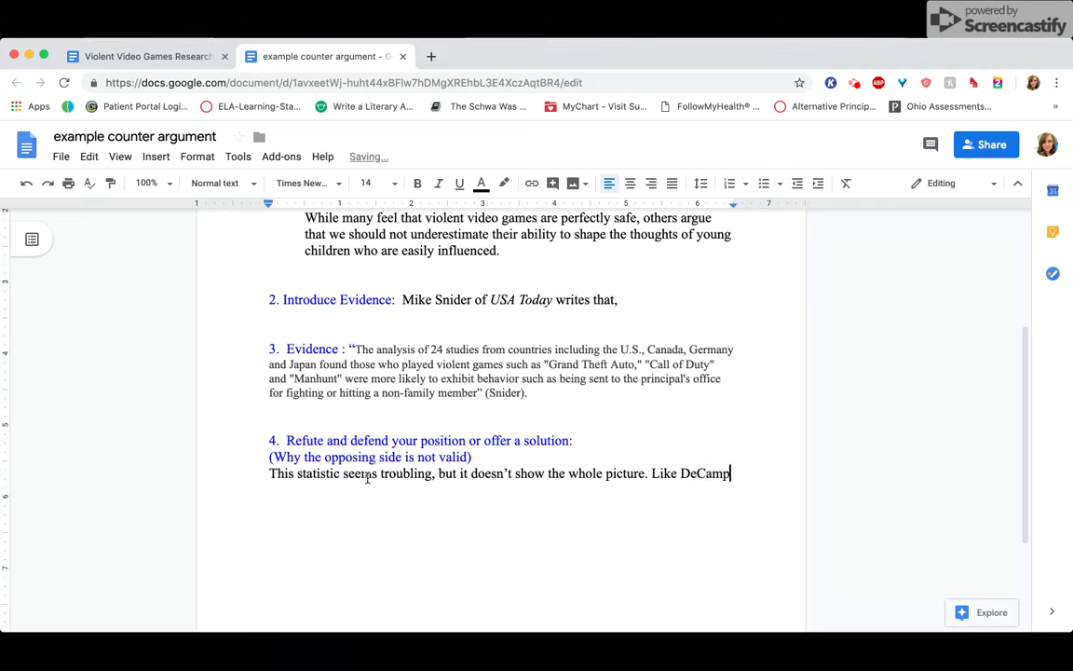
text('s research )
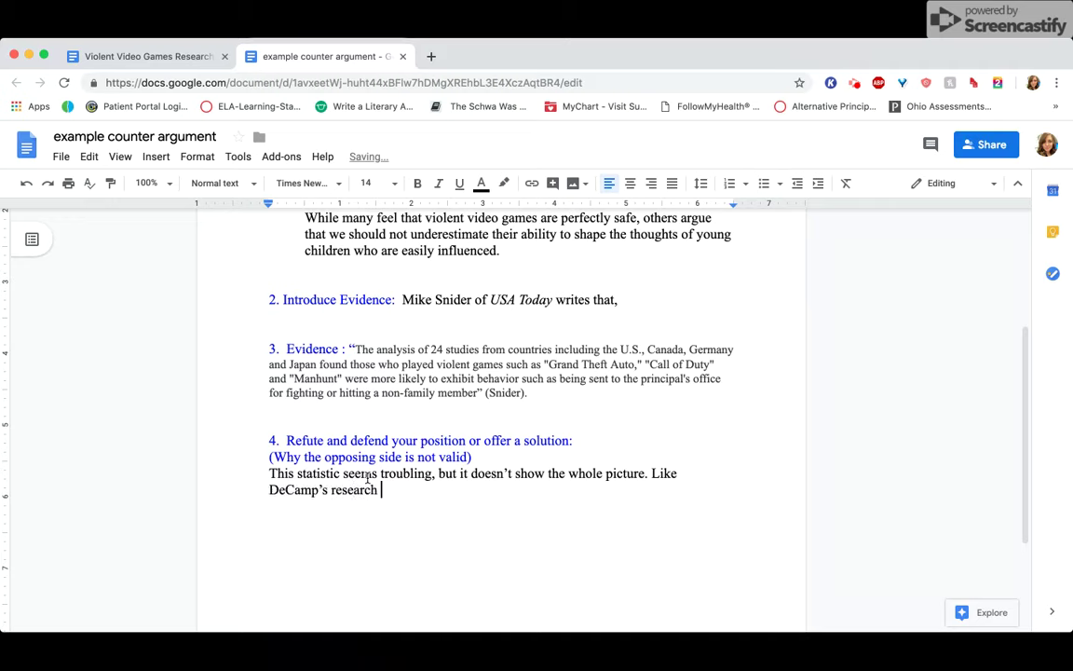
text(showed, video)
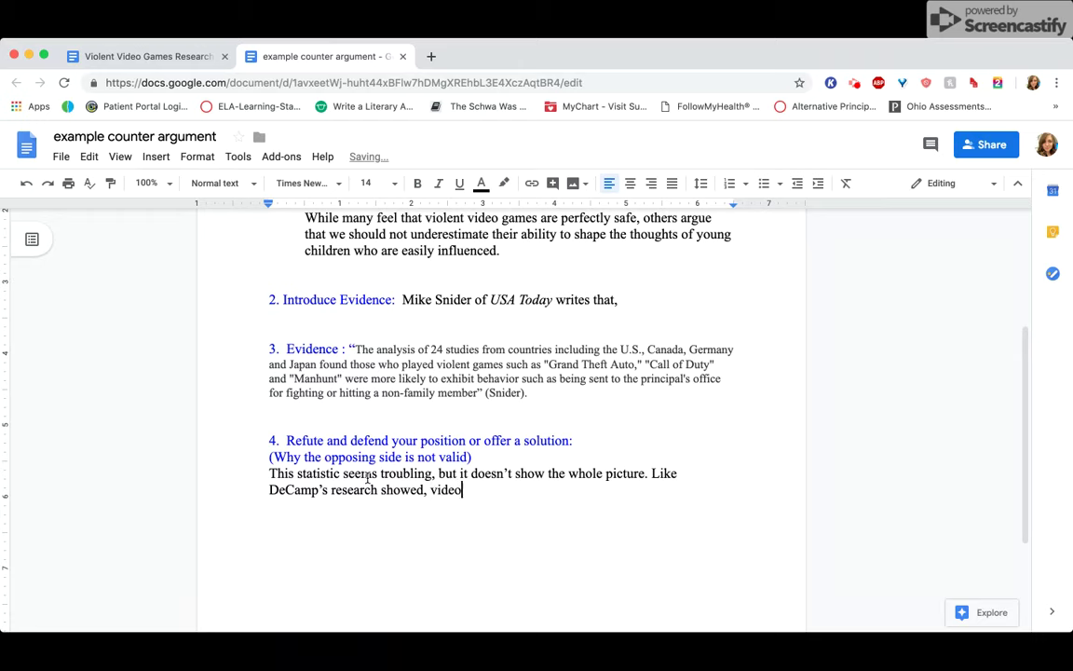
text( games are not the on)
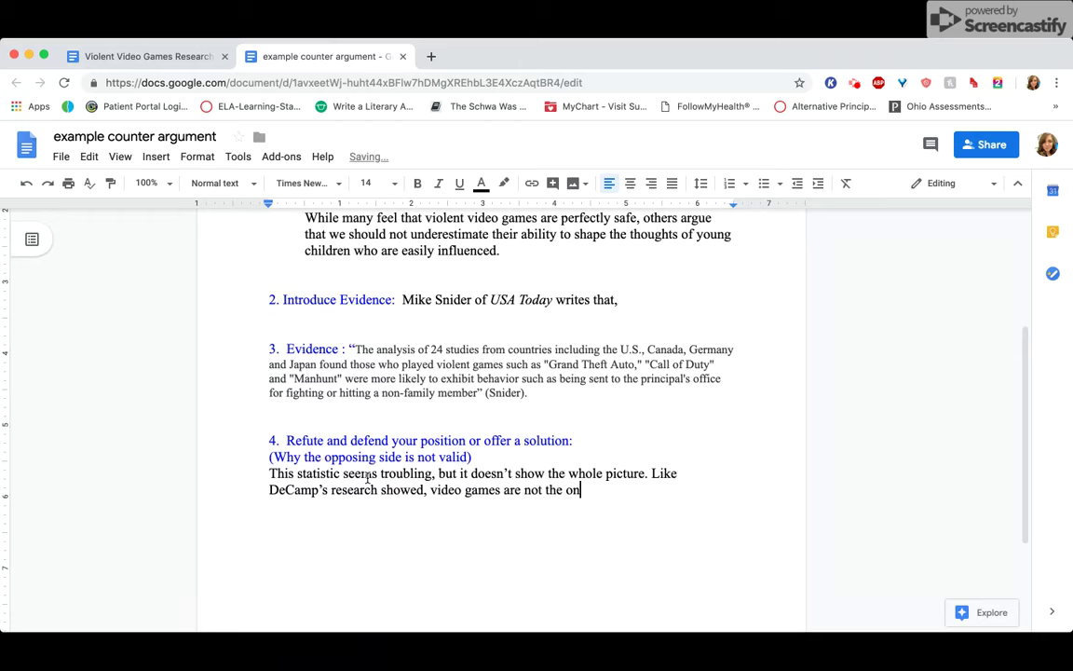
text(ly influence in the )
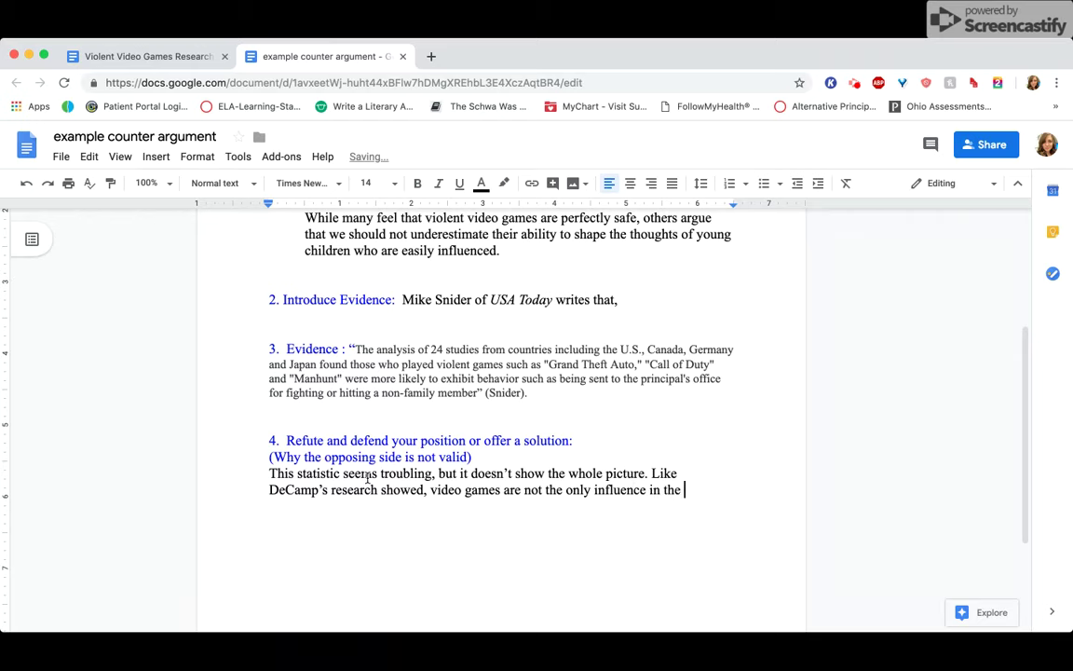
text(lives of these chil)
text(fen.  Even more,)
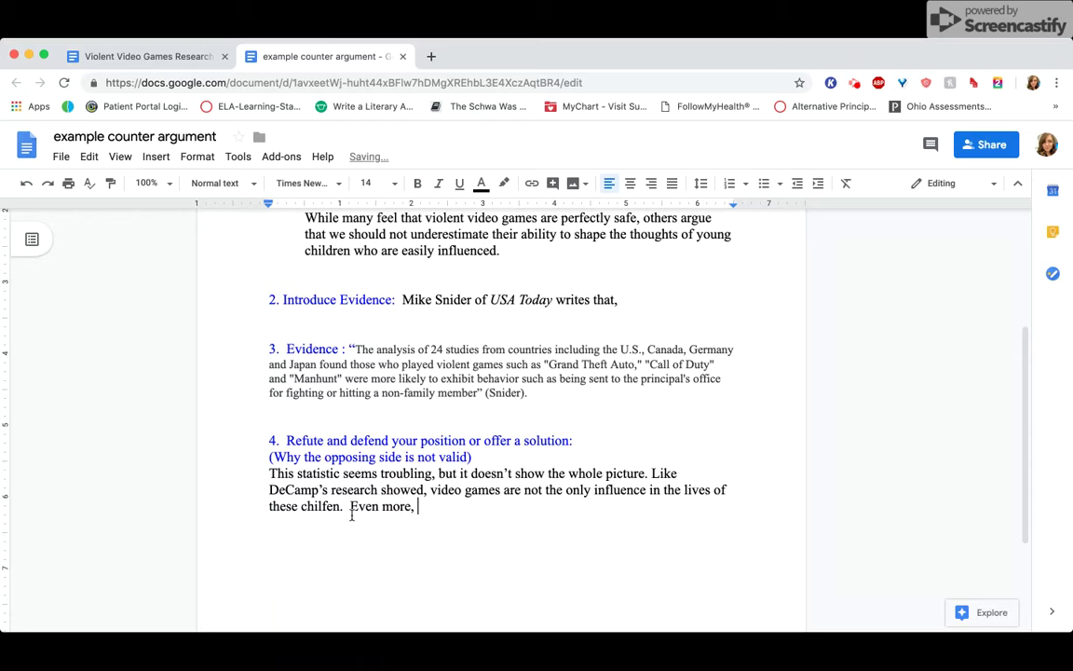
drag(419, 508, 392, 508)
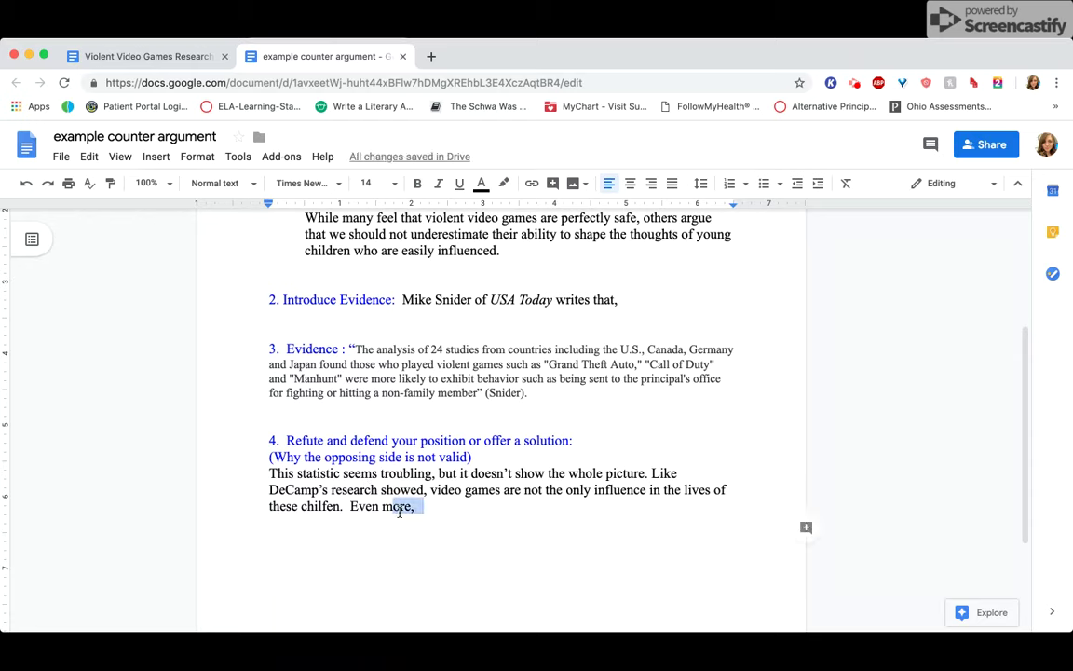
click(404, 509)
click(427, 511)
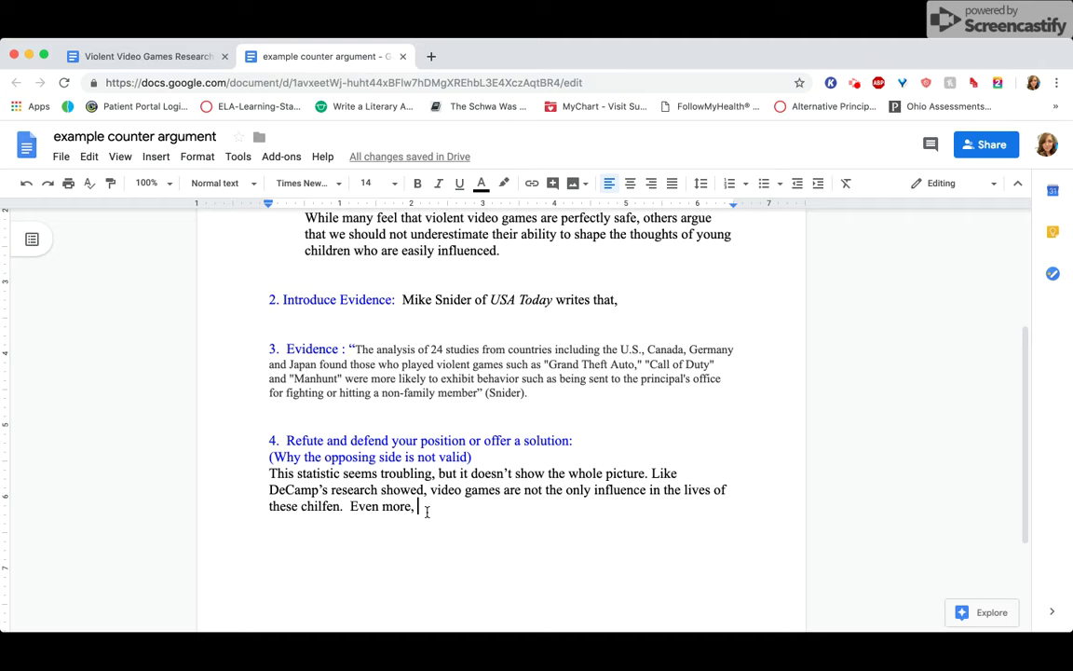
text(this viewpoint has)
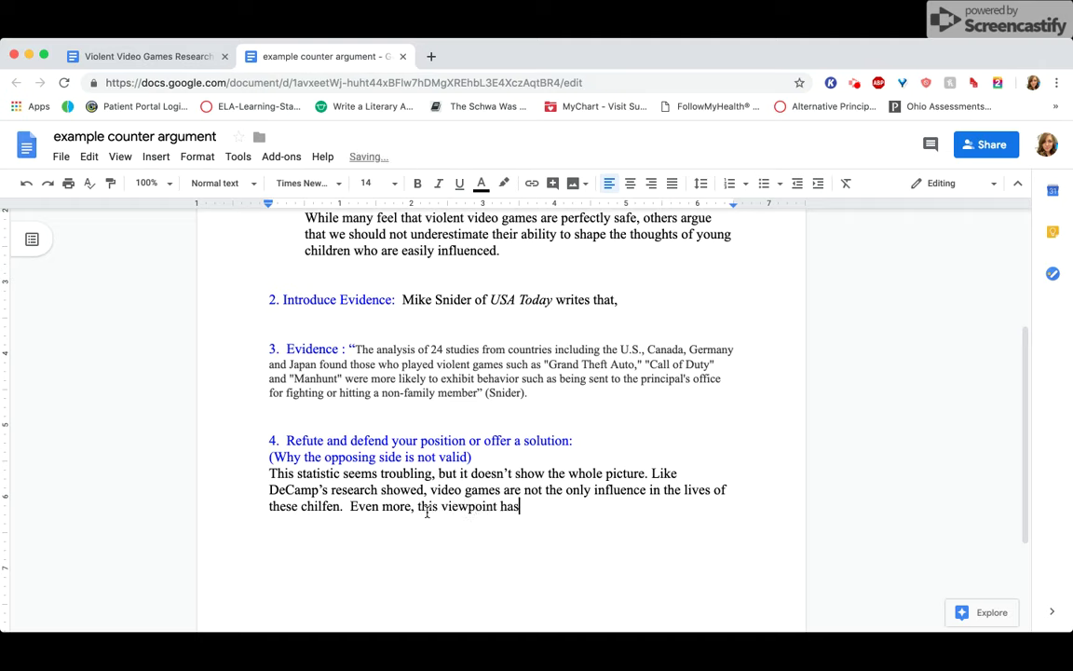
text( been rejected)
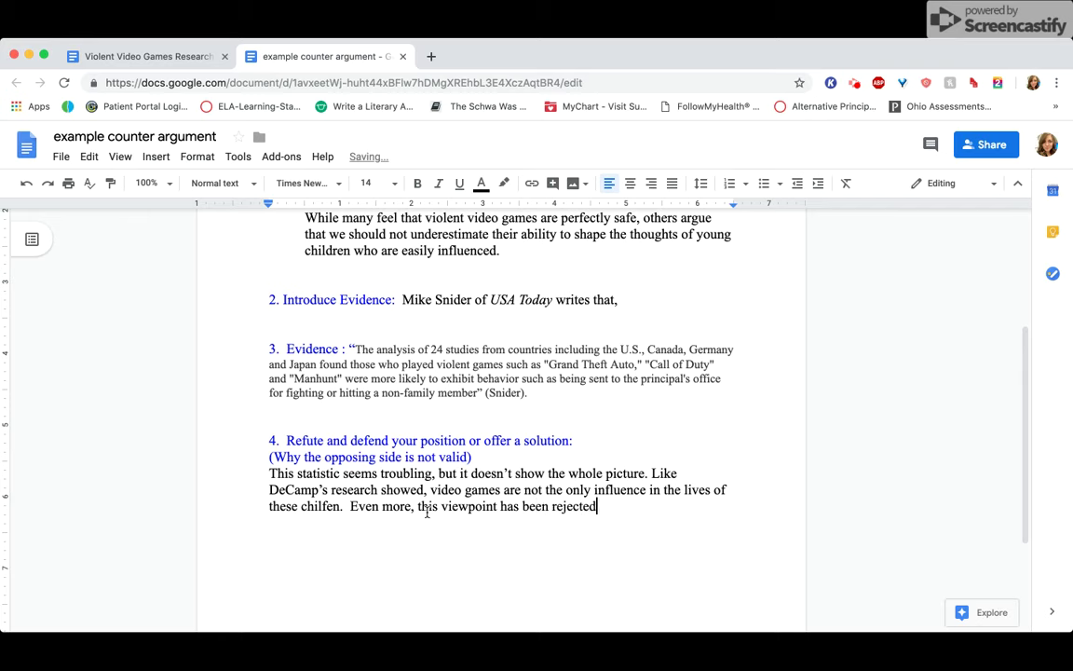
text( by the SU)
key(BackSpace)
key(BackSpace)
text(Supreme Court of the U)
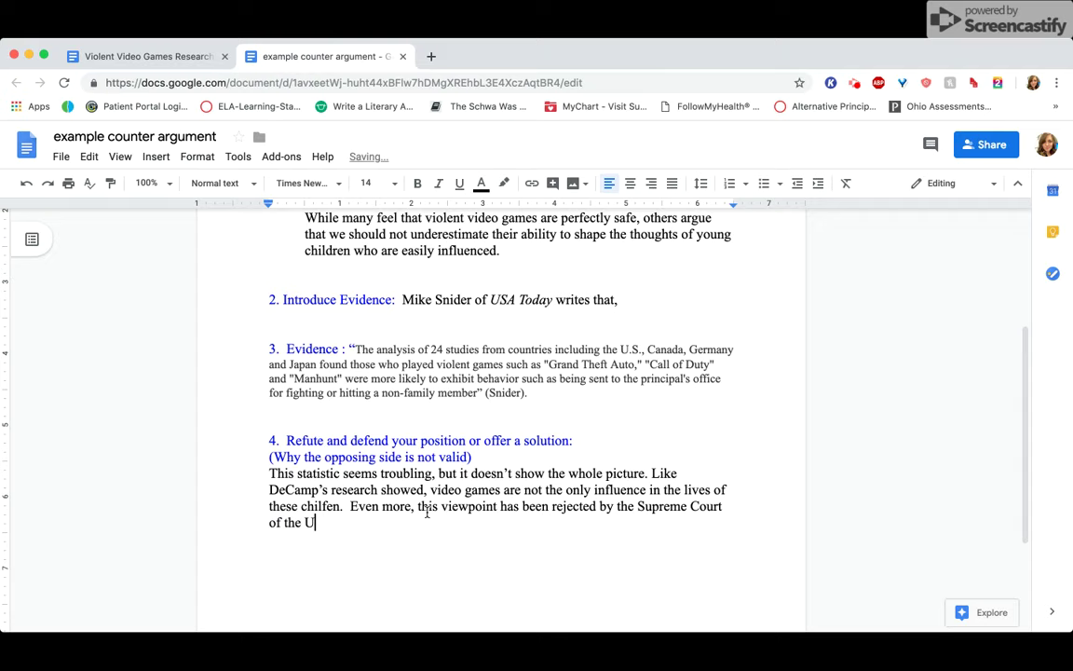
text(nited States.)
- Go to the research document and scroll to the 2011 Supreme Court row
click(138, 54)
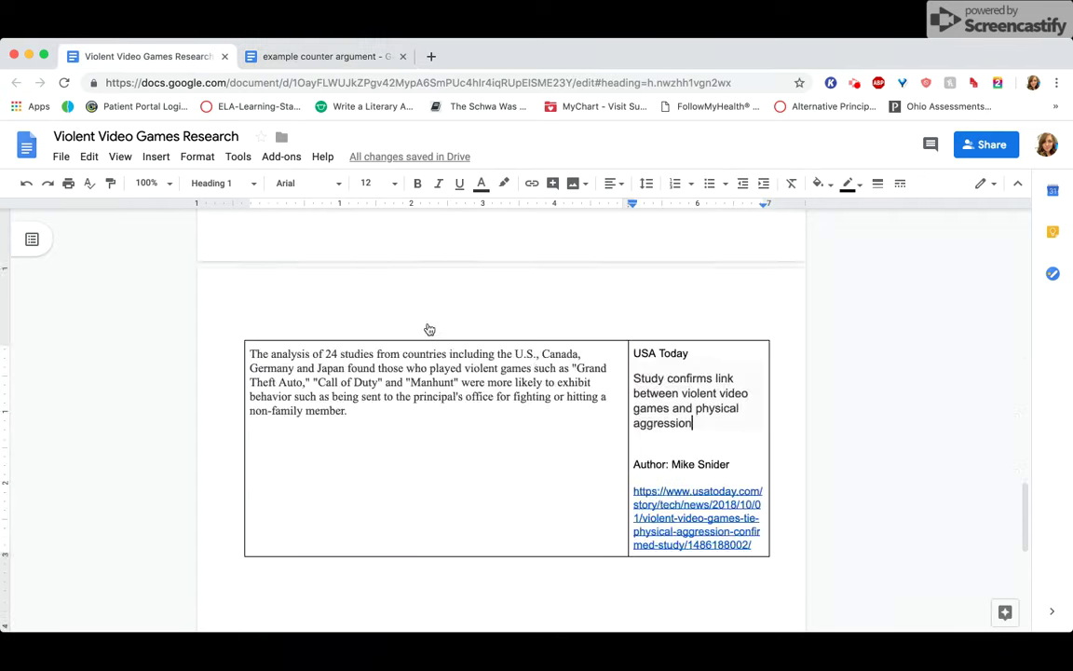
scroll(430, 328, up, 5)
scroll(448, 354, up, 3)
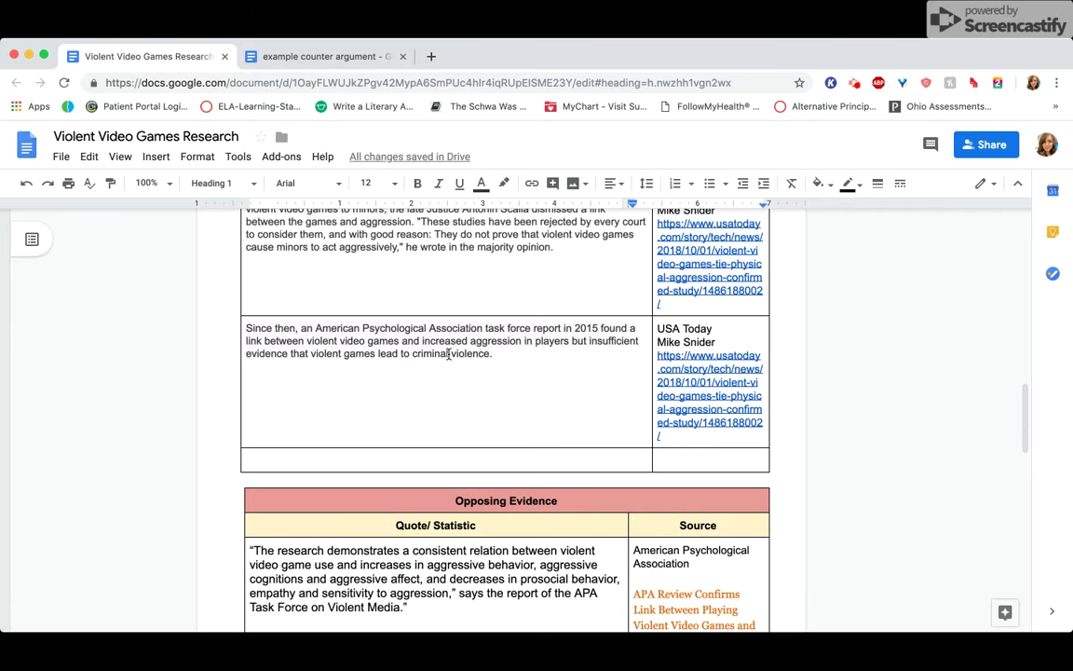
scroll(448, 354, up, 10)
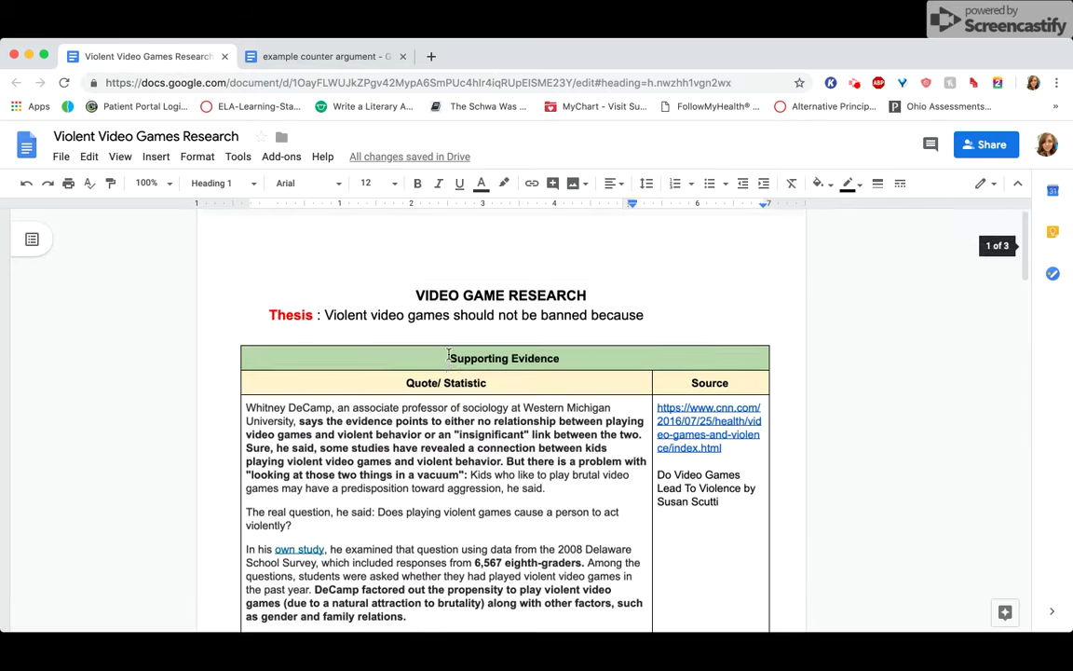
scroll(448, 354, down, 10)
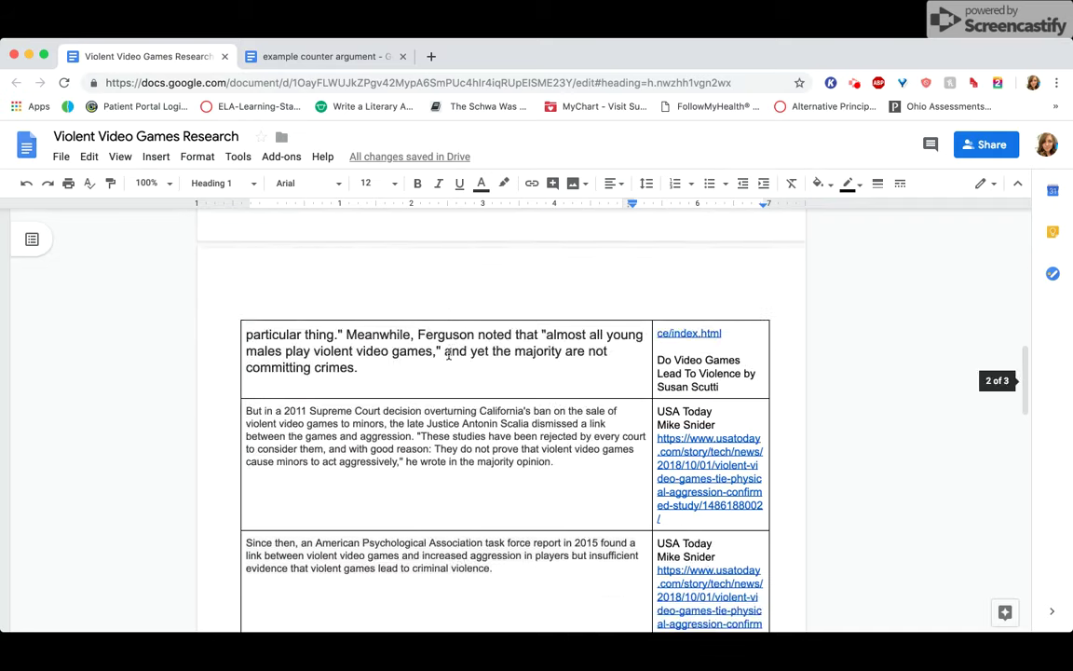
scroll(448, 354, down, 2)
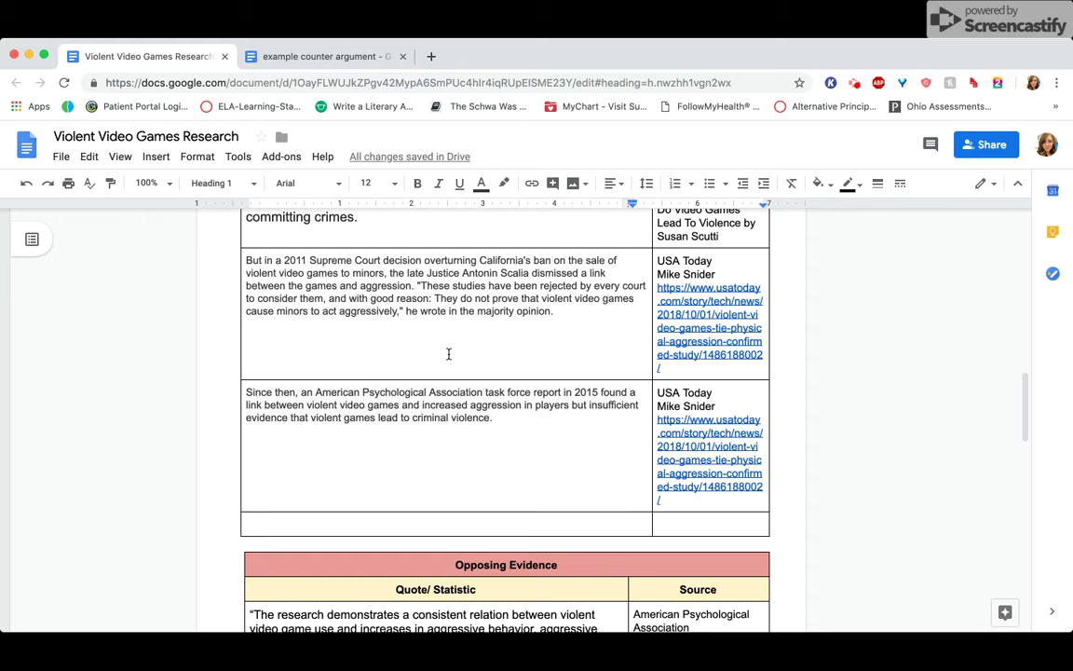
- Select the passage 'in a 2011 Supreme Court… aggression.' about Justice Scalia's ruling
drag(283, 261, 310, 261)
click(310, 261)
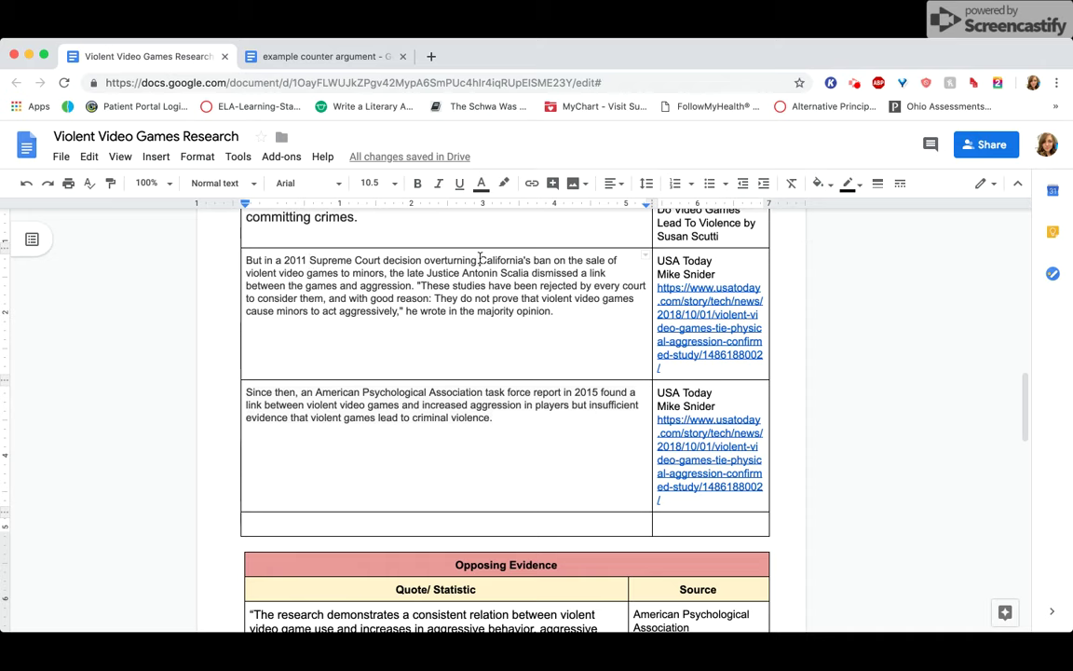
drag(479, 261, 386, 273)
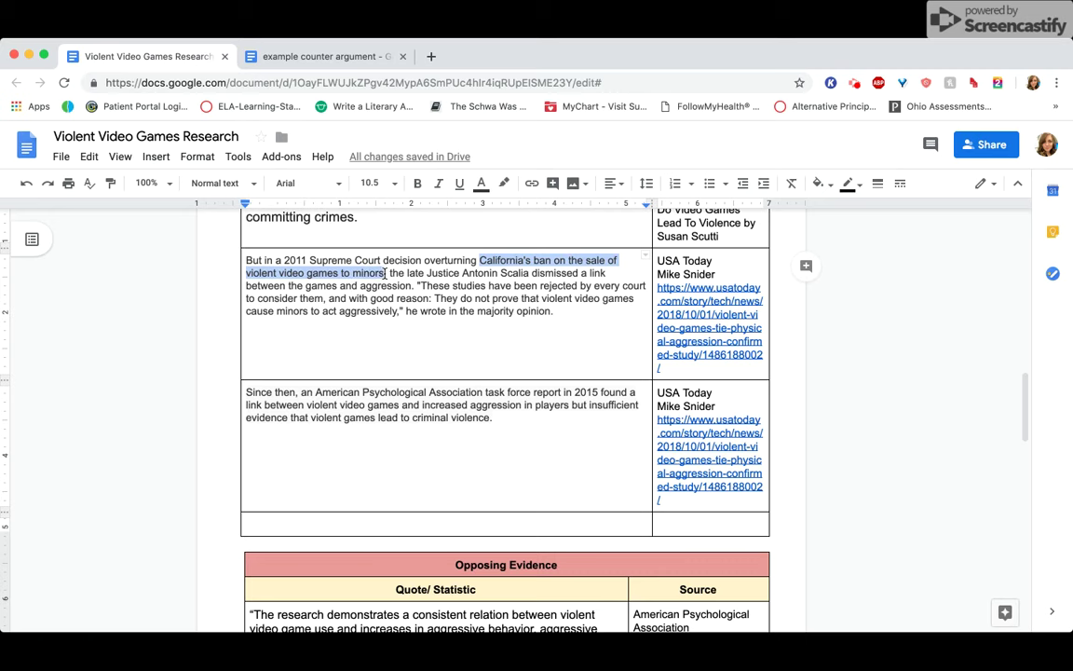
click(386, 273)
drag(428, 273, 530, 273)
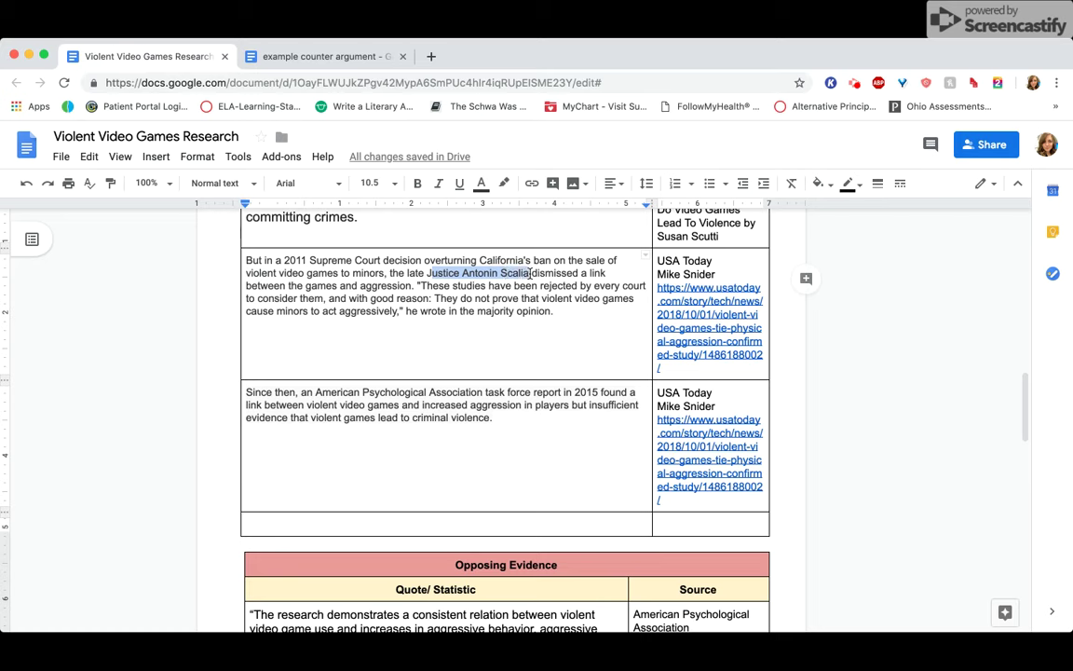
click(530, 273)
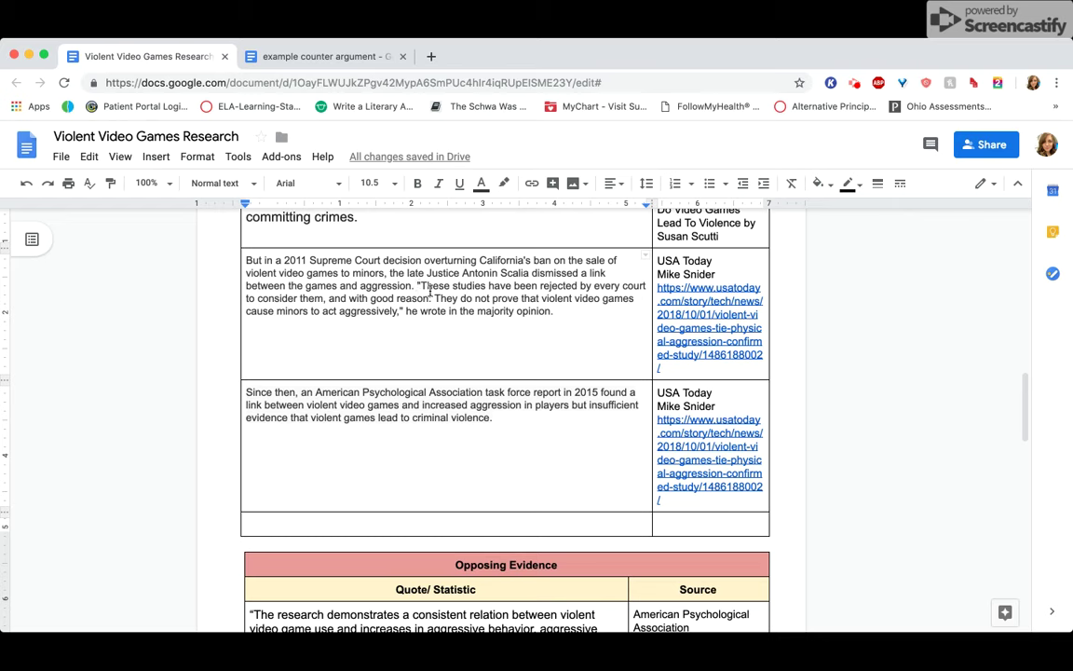
click(264, 260)
drag(264, 260, 382, 277)
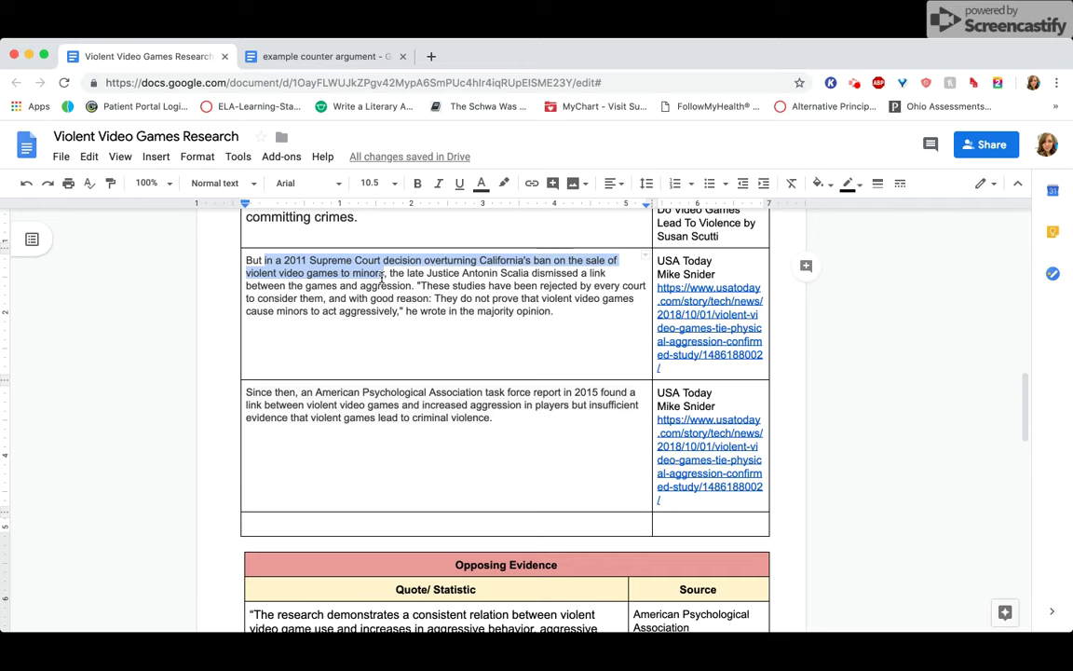
drag(381, 277, 416, 287)
key(super+c)
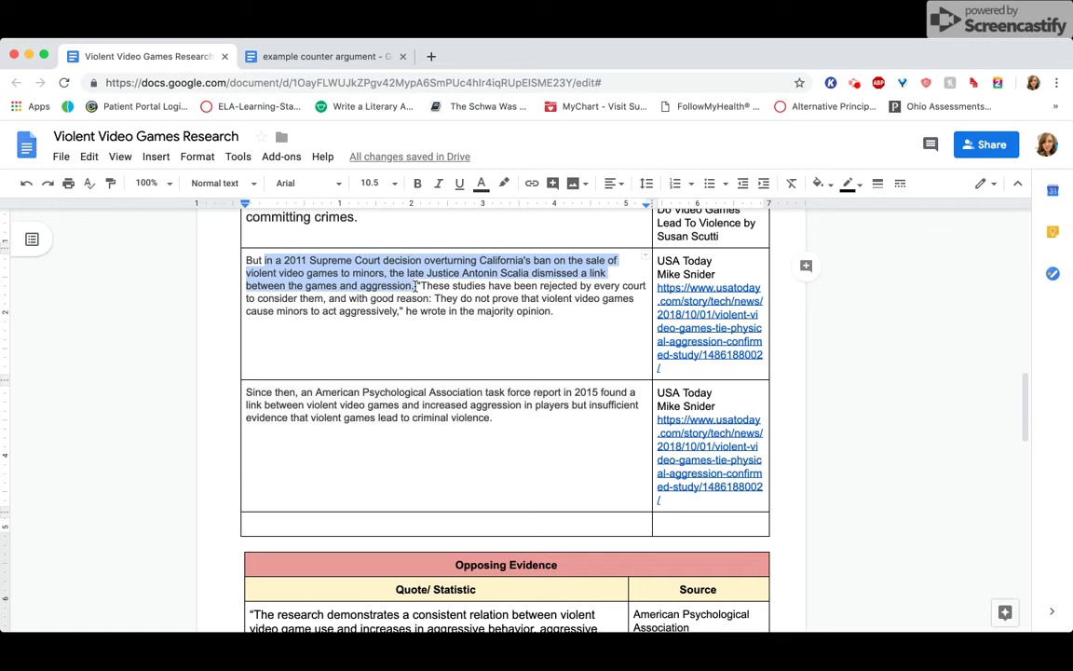
- Add 'Snider writes,' with the quoted 2011 Supreme Court passage, cited (Snider), then 'In his opinion, Justice Scalia argued, "'
click(323, 56)
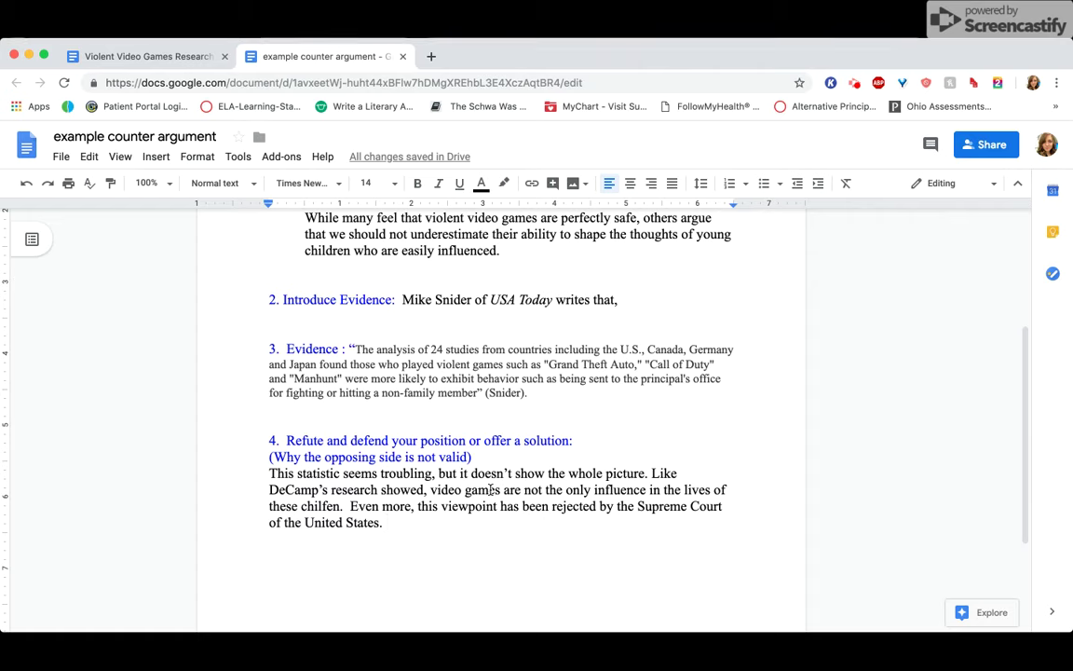
text(Snider writes, ")
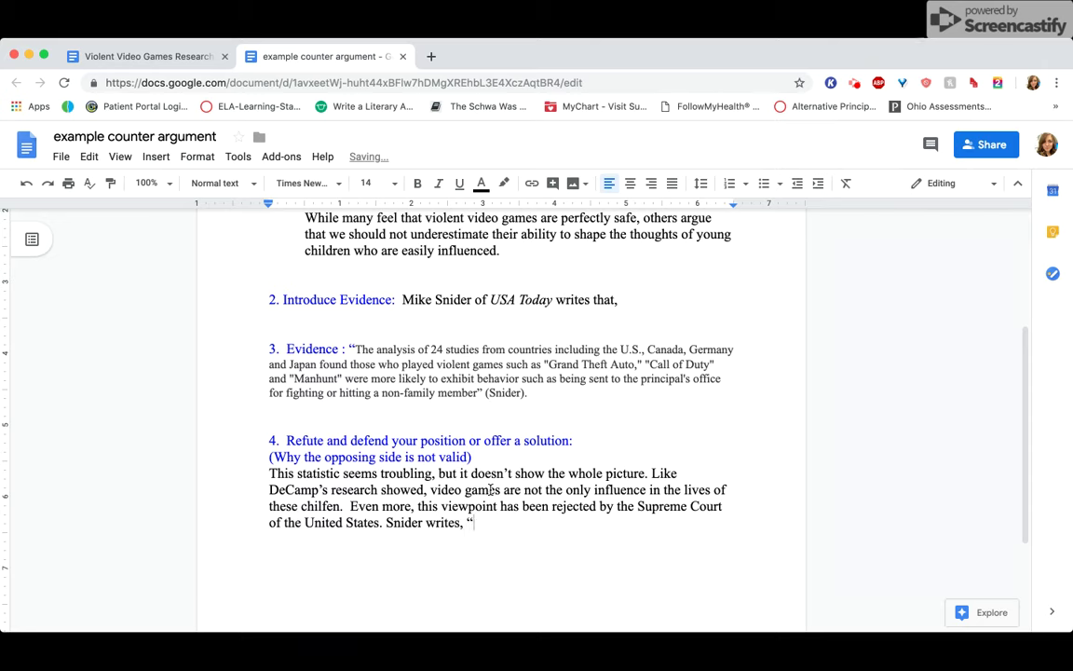
key(super+v)
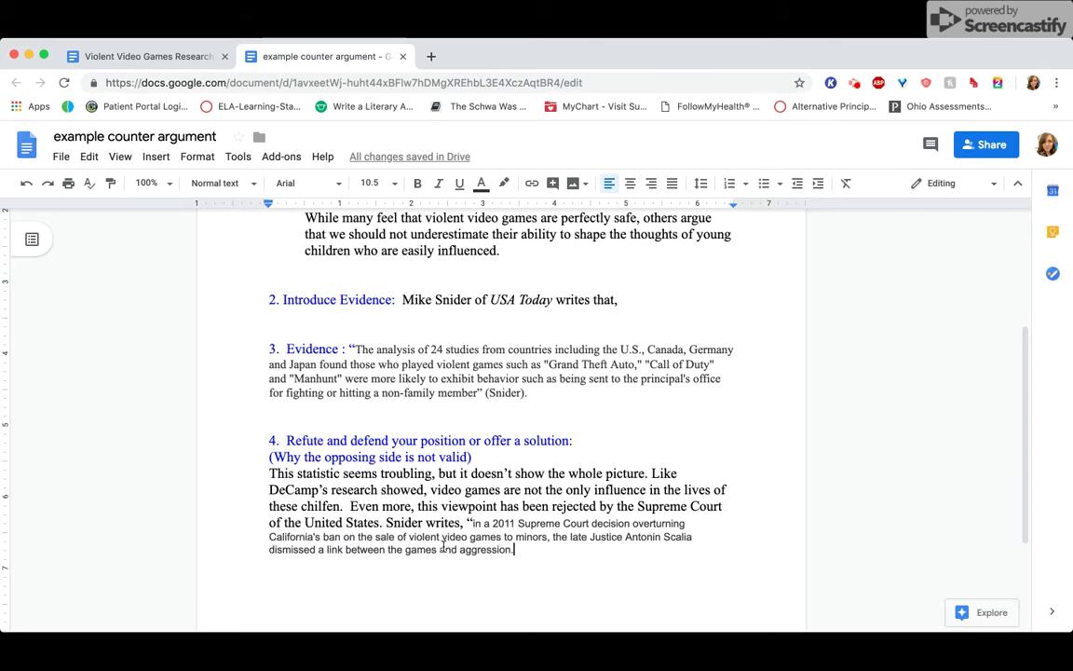
scroll(410, 540, down, 1)
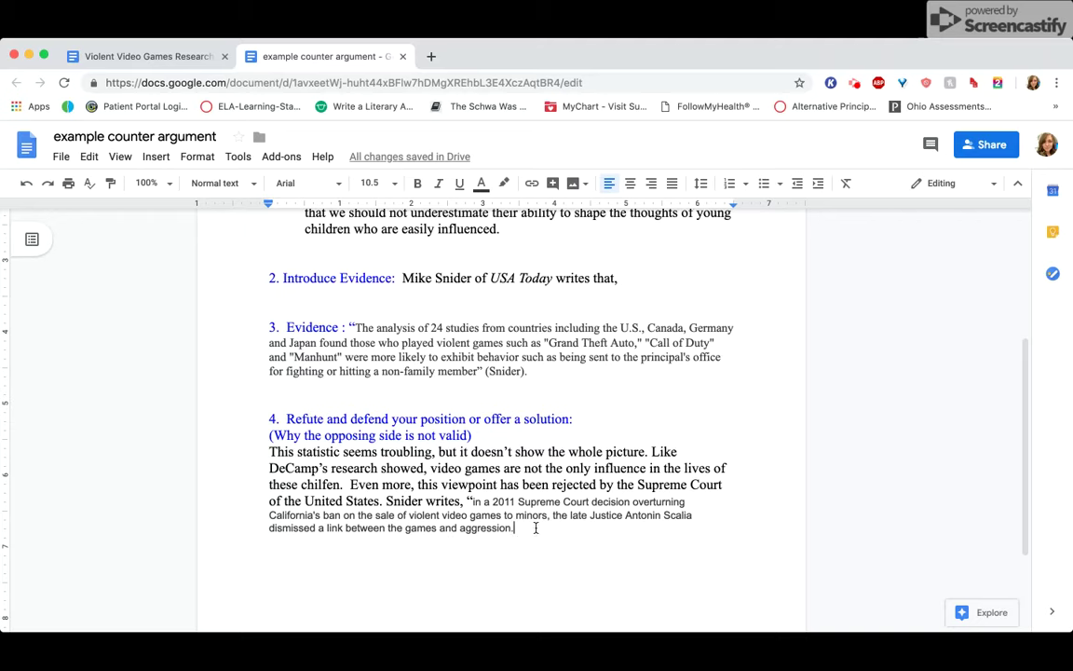
text(" ()
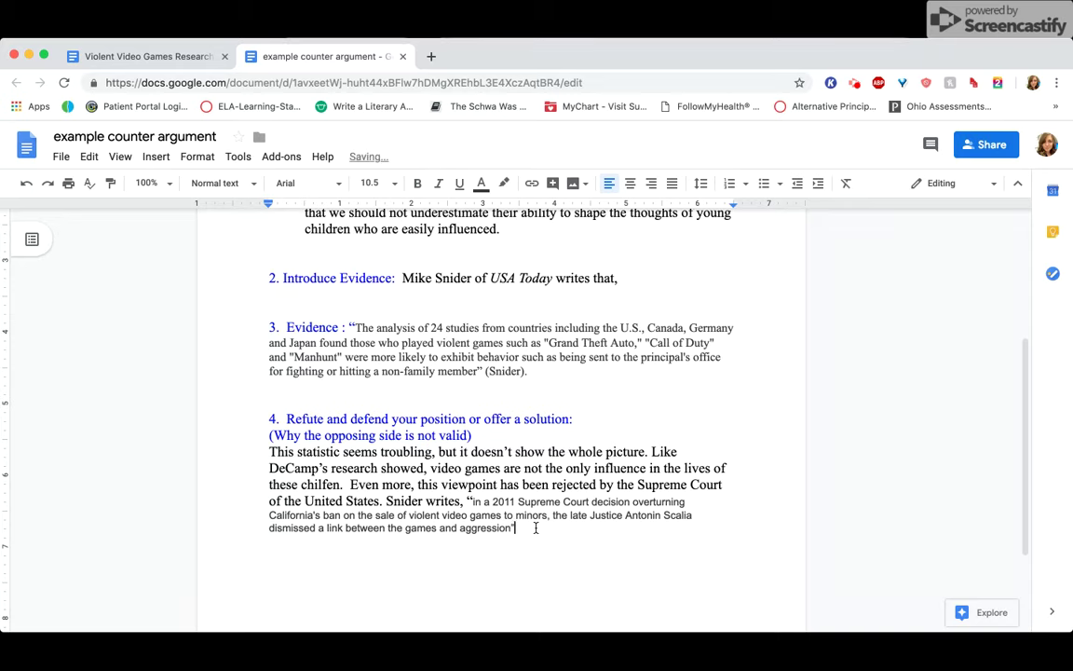
text(Snid)
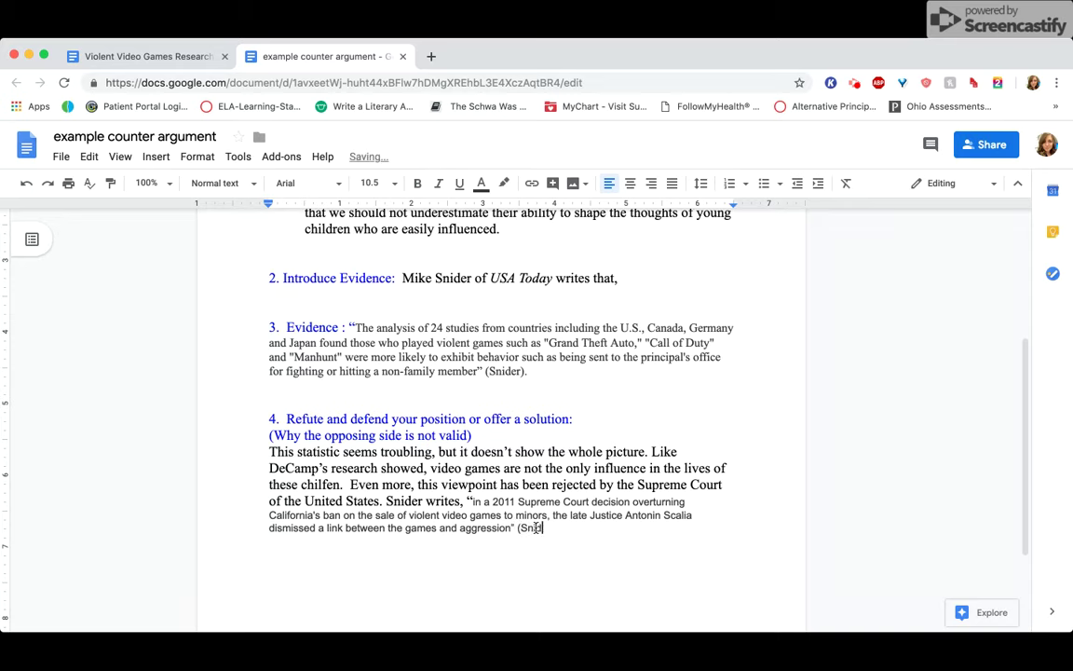
text(er). In his opinion, Justic)
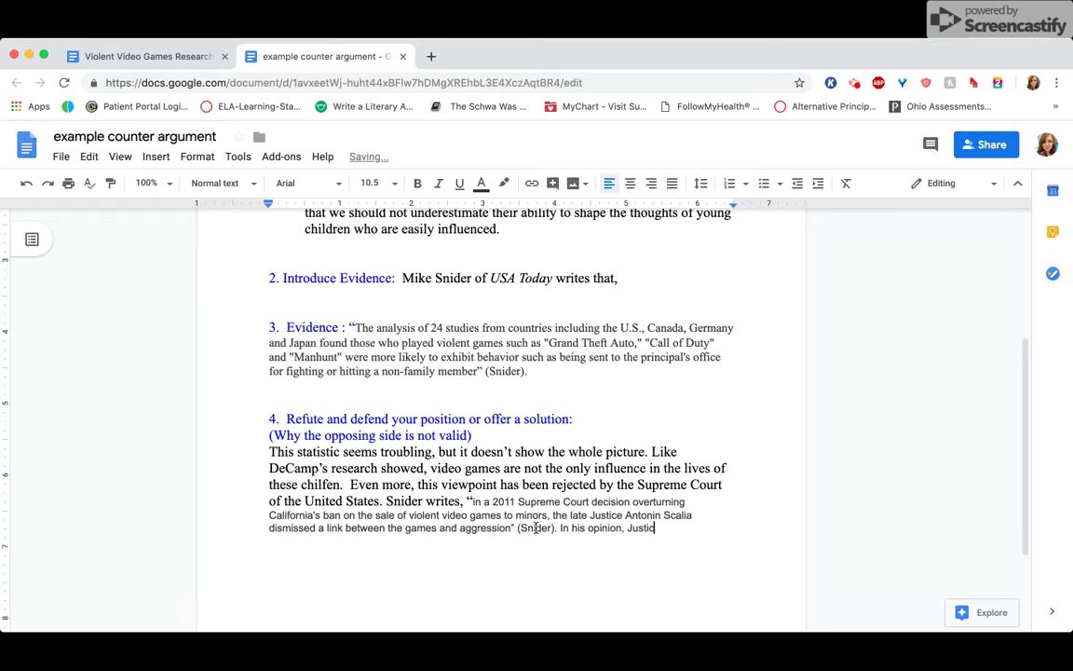
text(e Scalia argued, ")
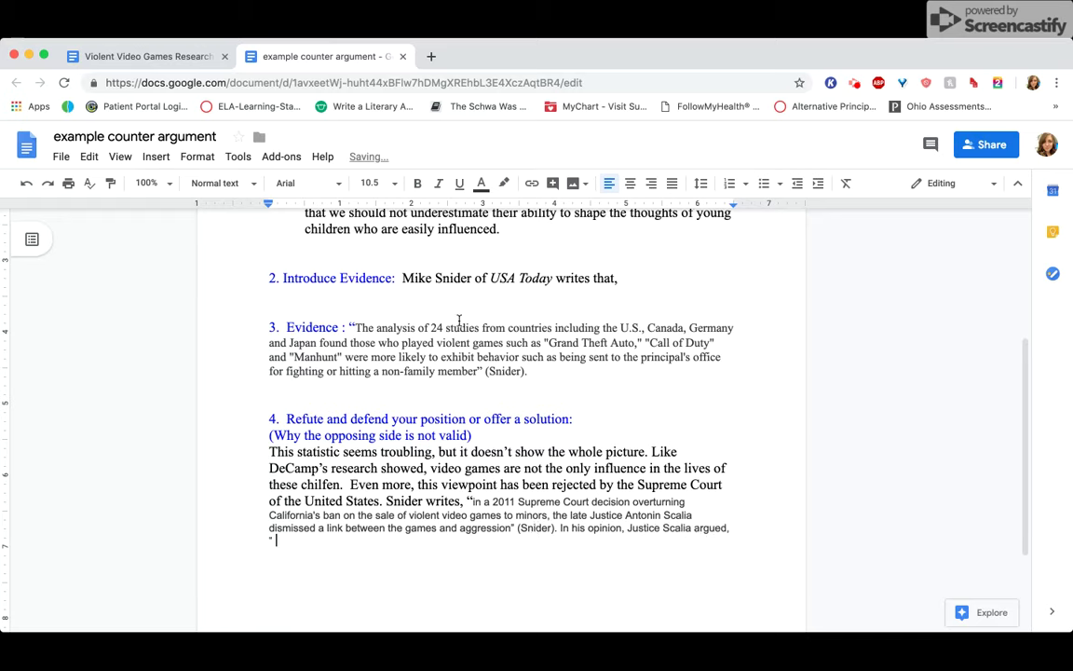
- Paste Scalia's quote that such studies were rejected by every court, closing it with '." (Snider'
click(149, 57)
scroll(418, 420, down, 1)
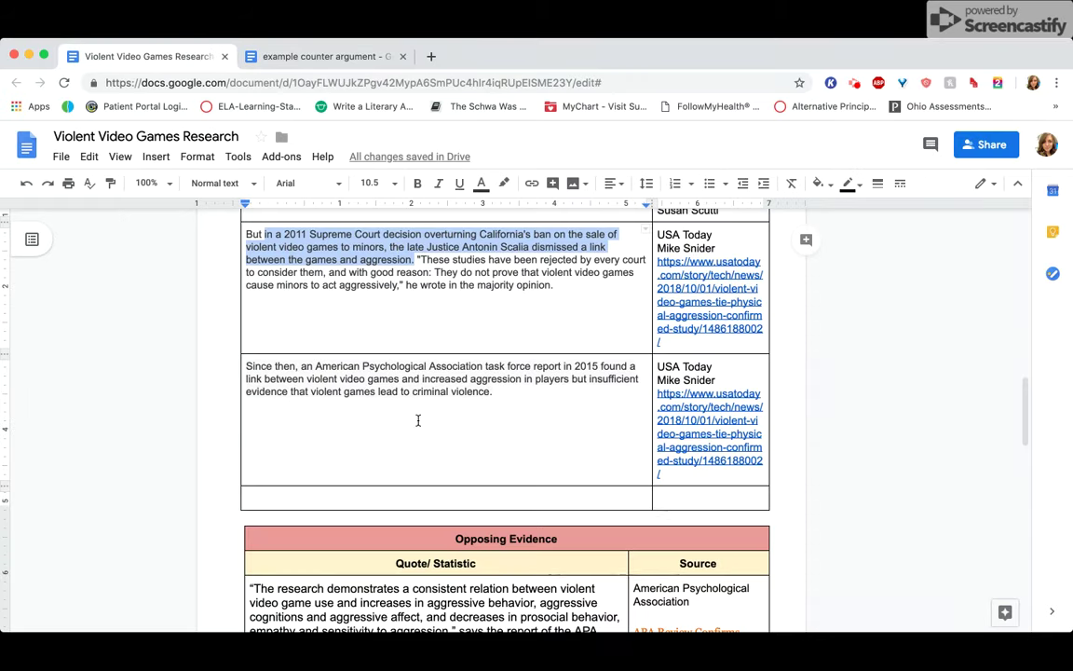
click(428, 268)
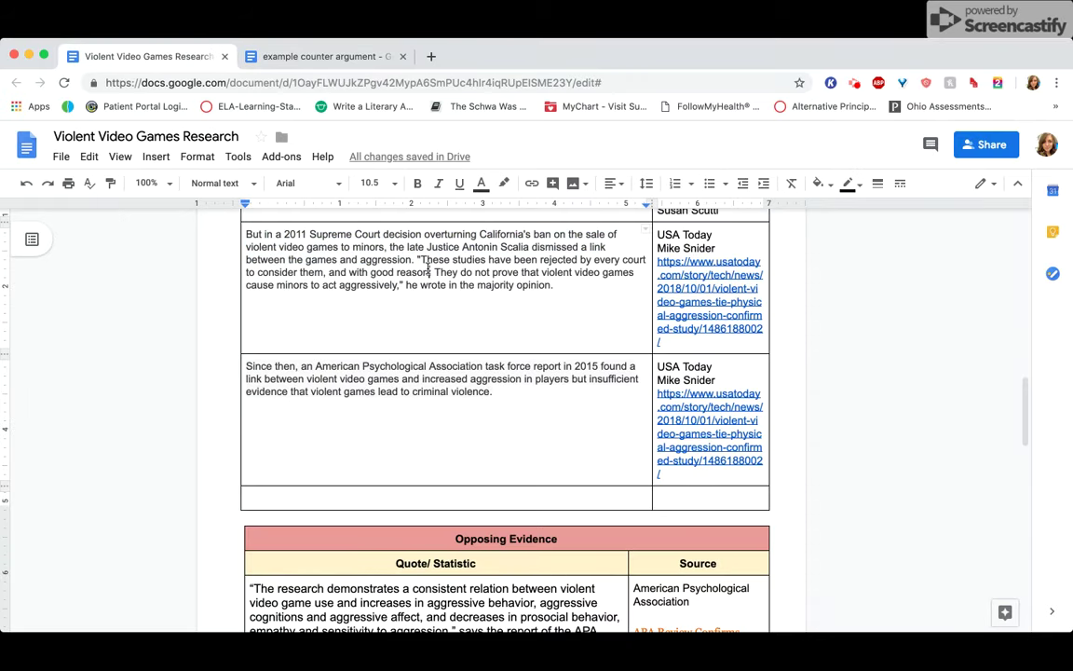
drag(419, 260, 398, 288)
key(super+c)
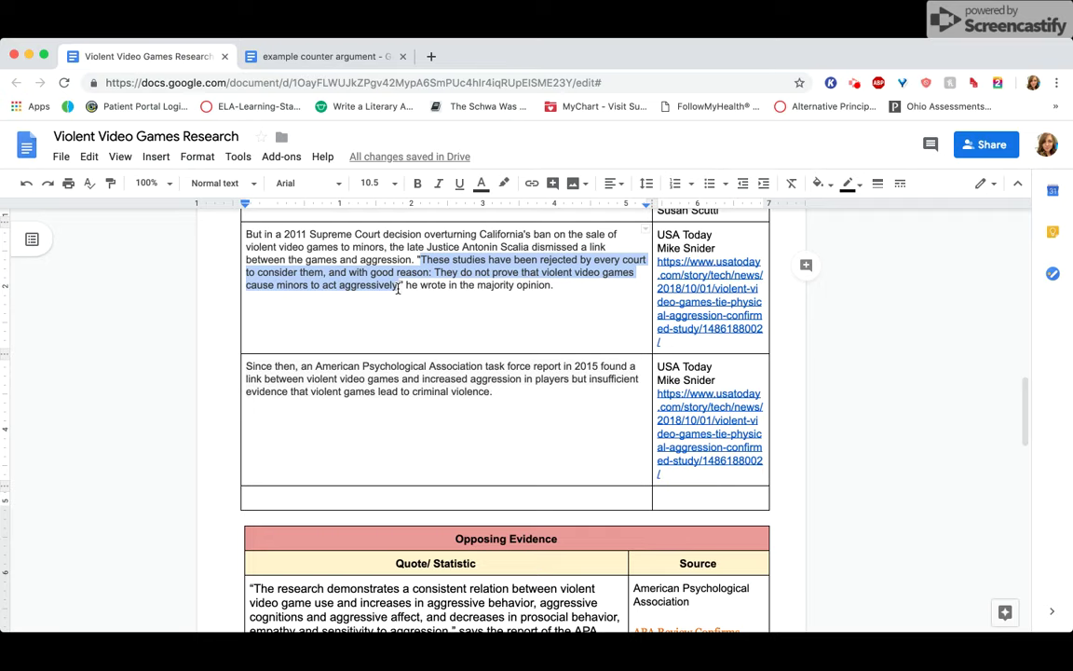
click(244, 56)
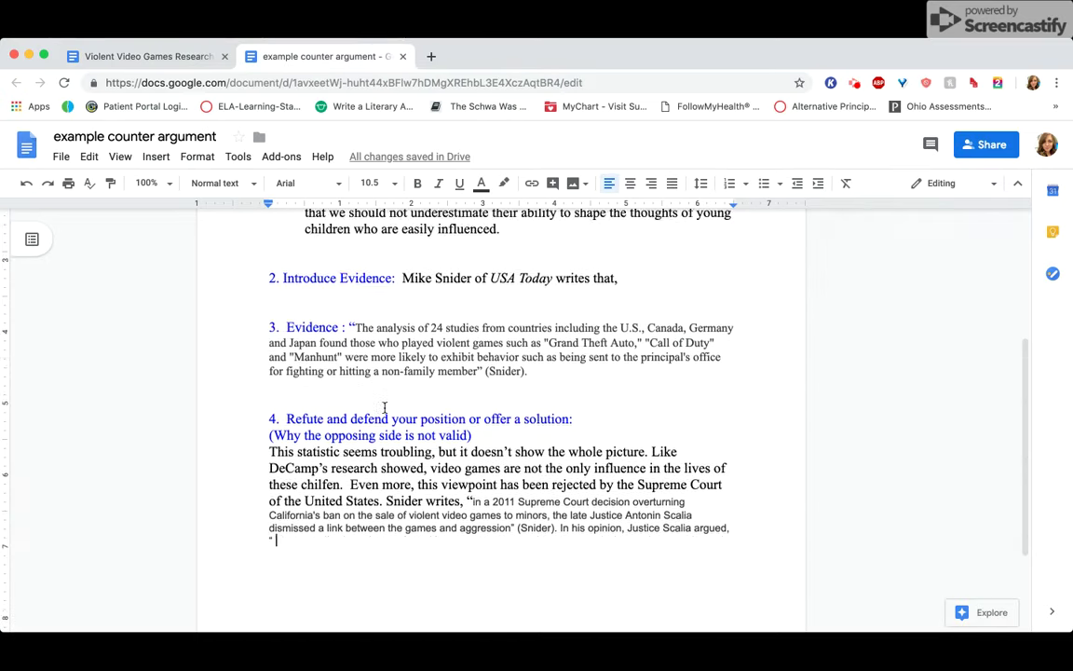
key(super+v)
scroll(382, 485, down, 1)
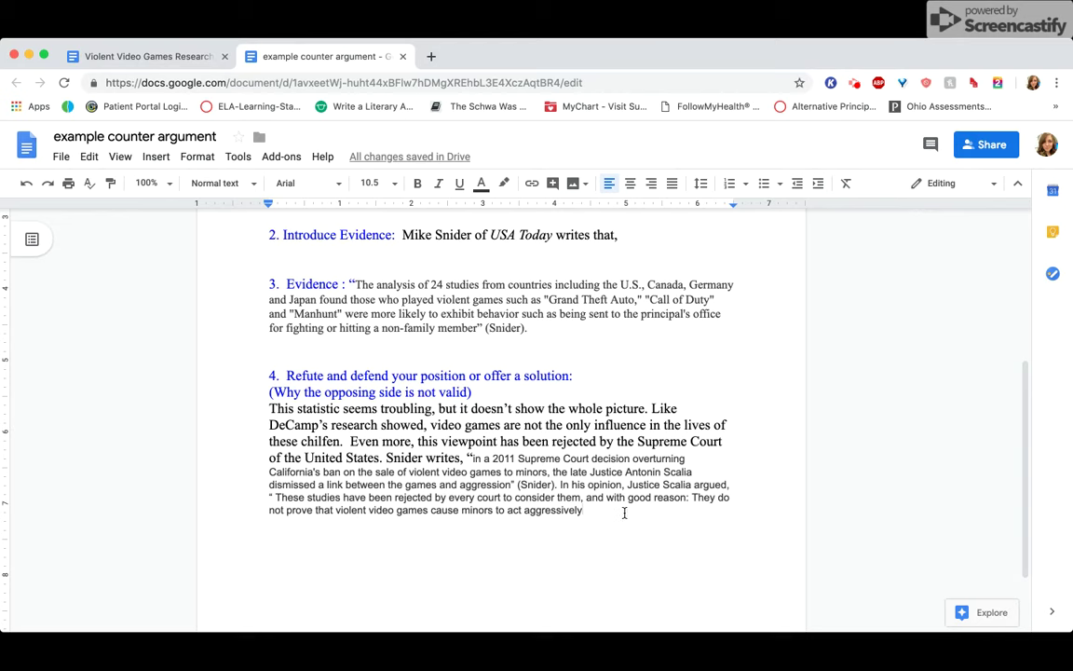
text(.")
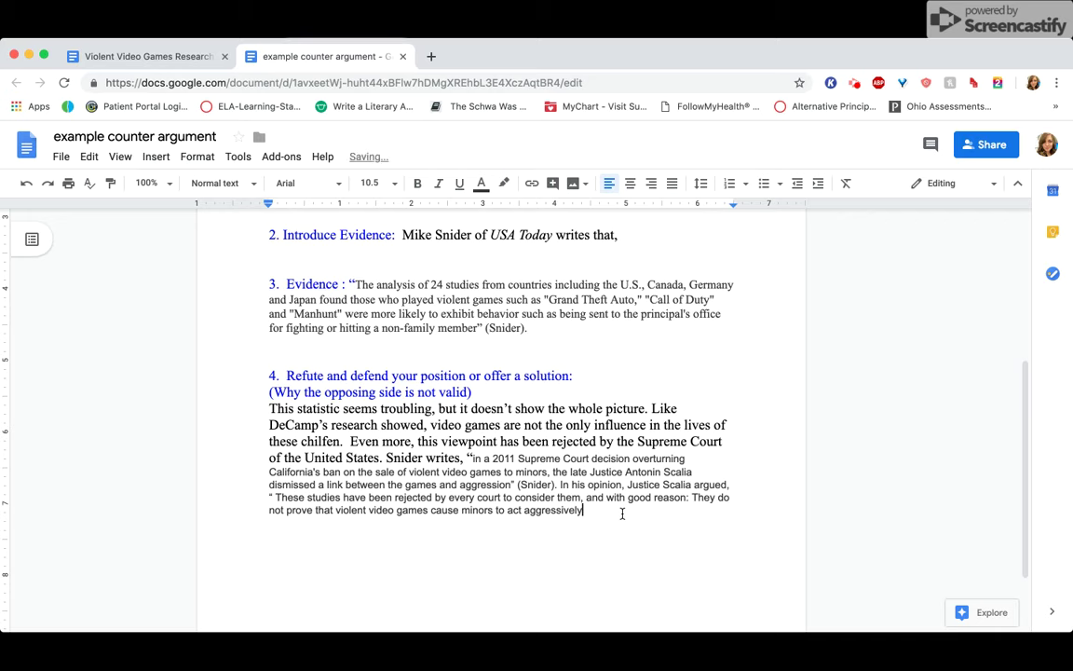
text( ()
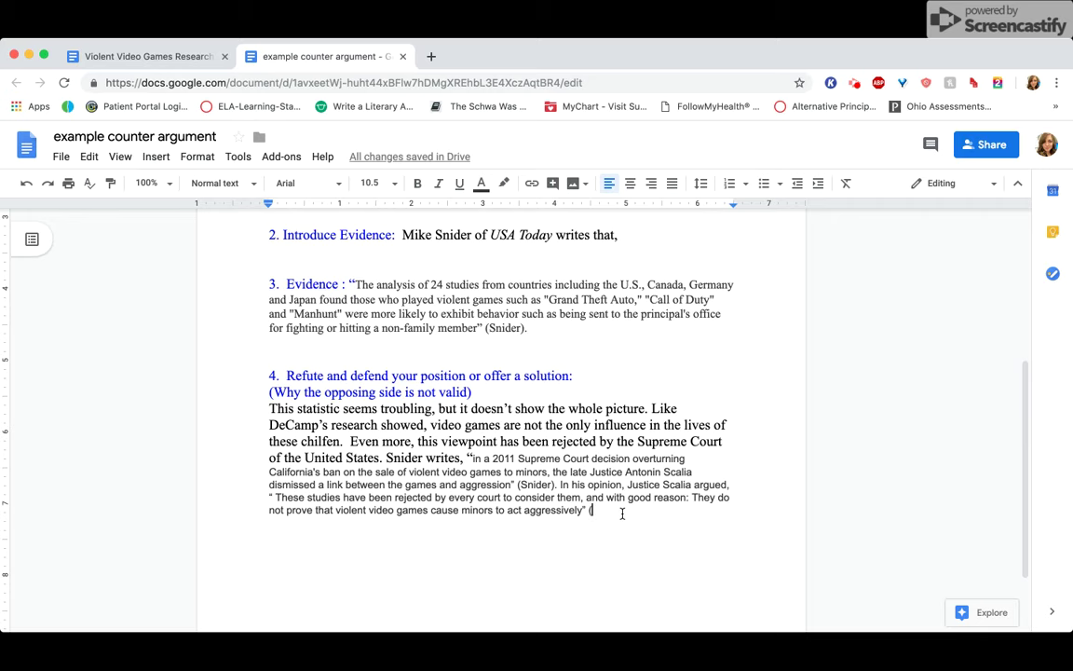
text(Snider).)
- After the citation, write the solution sentence 'Instead of focusing on banning video games, parents…'
text(Inst)
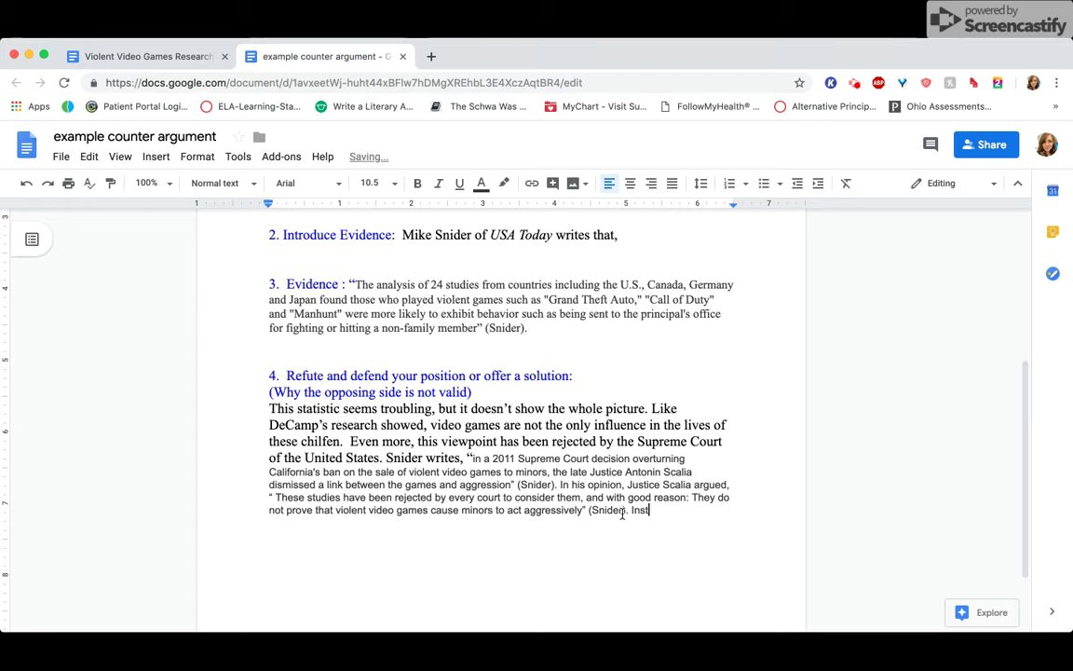
text(ead of focus)
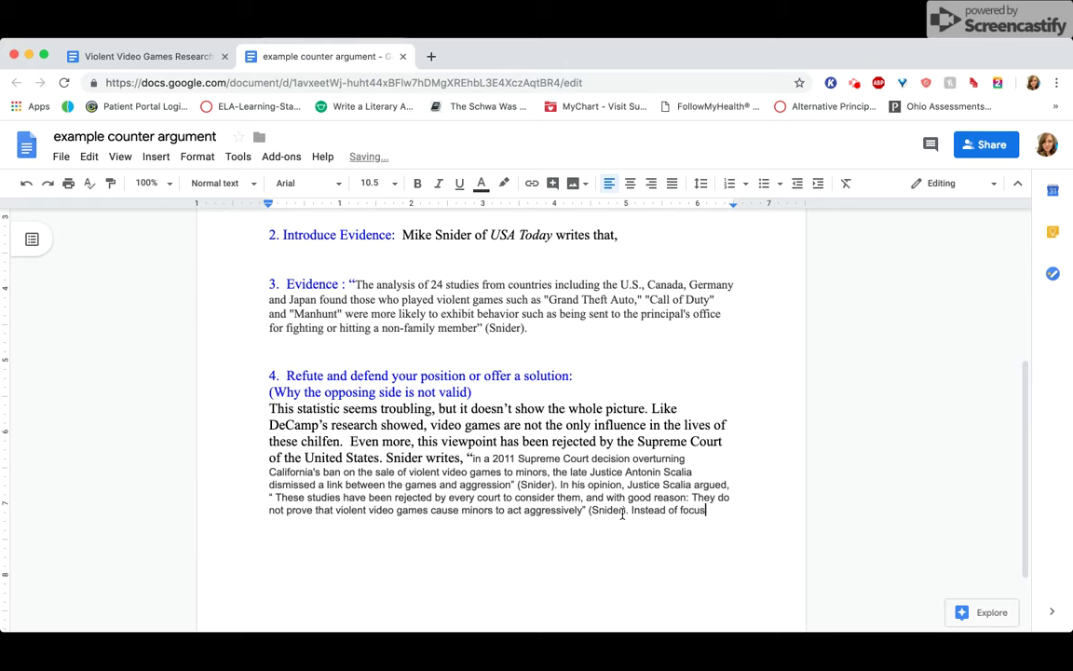
text(ing on banning )
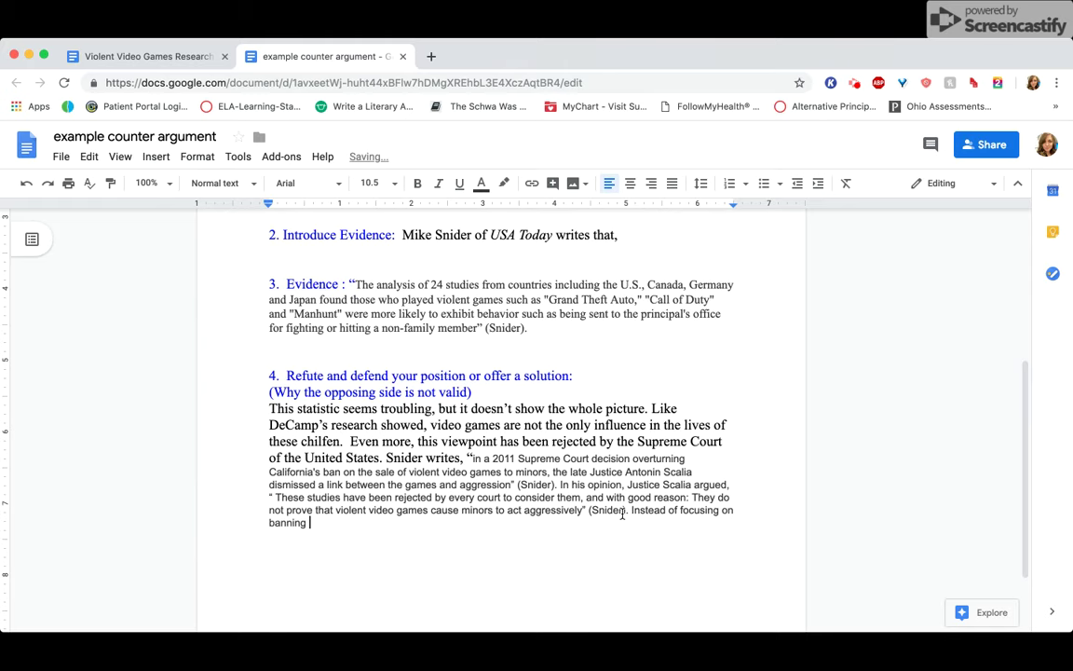
text(video games, parents and authority)
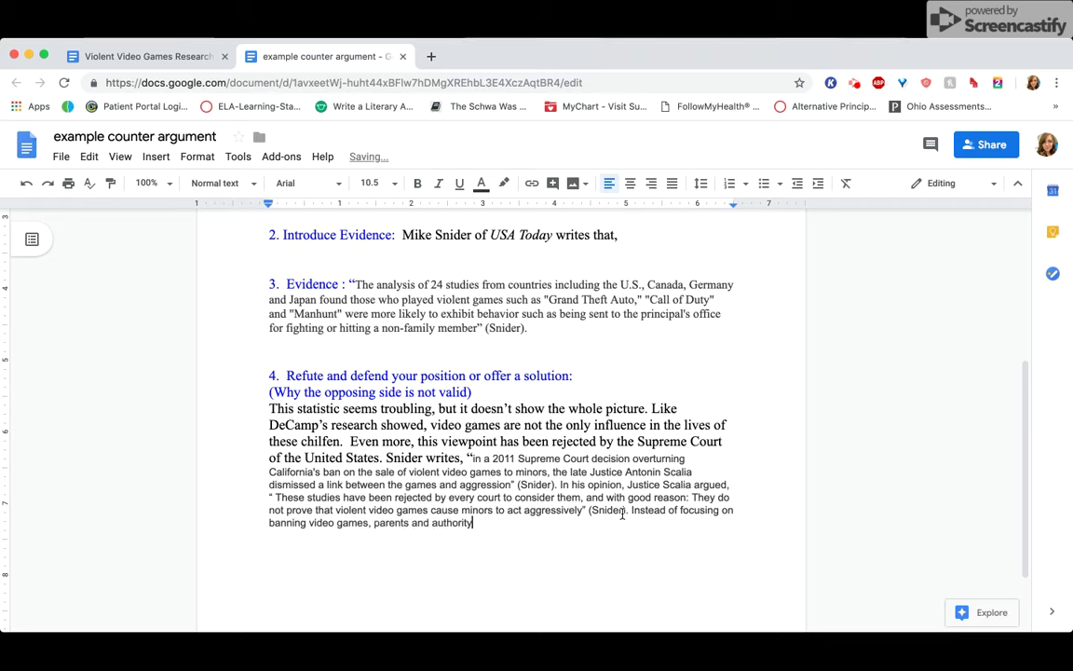
text( figures should lear)
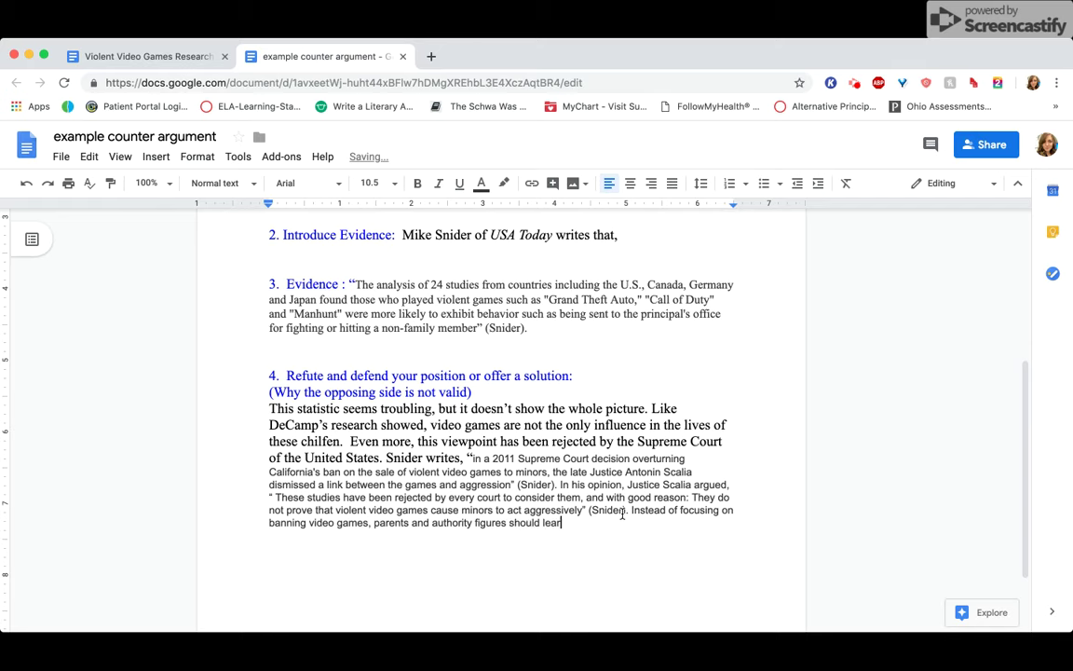
text(n to teach their childre)
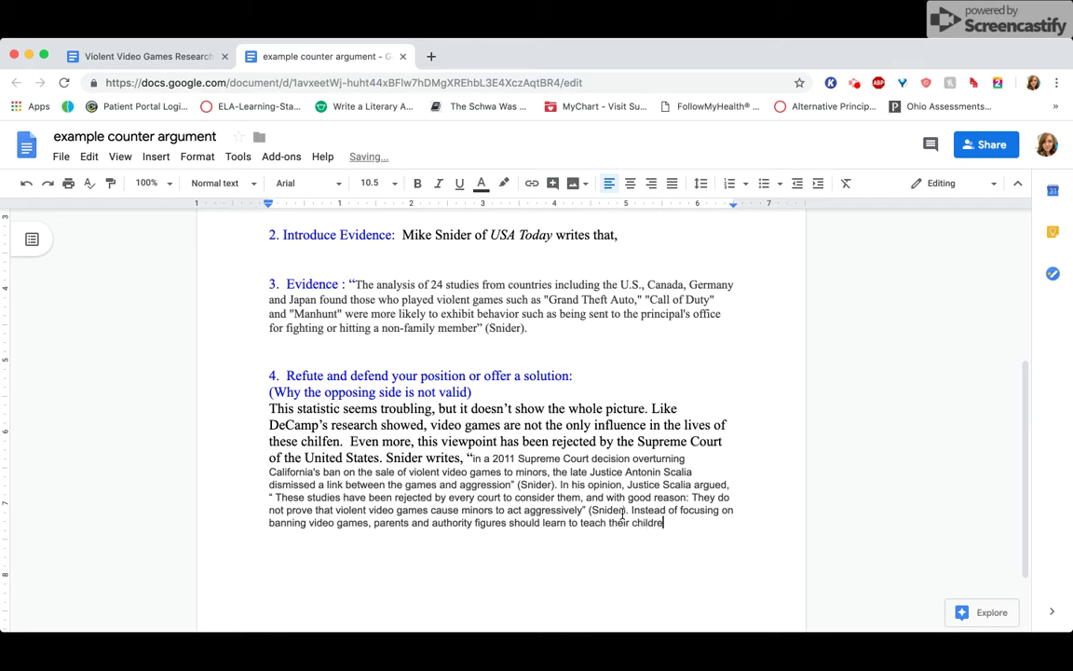
text(n to balance the amo)
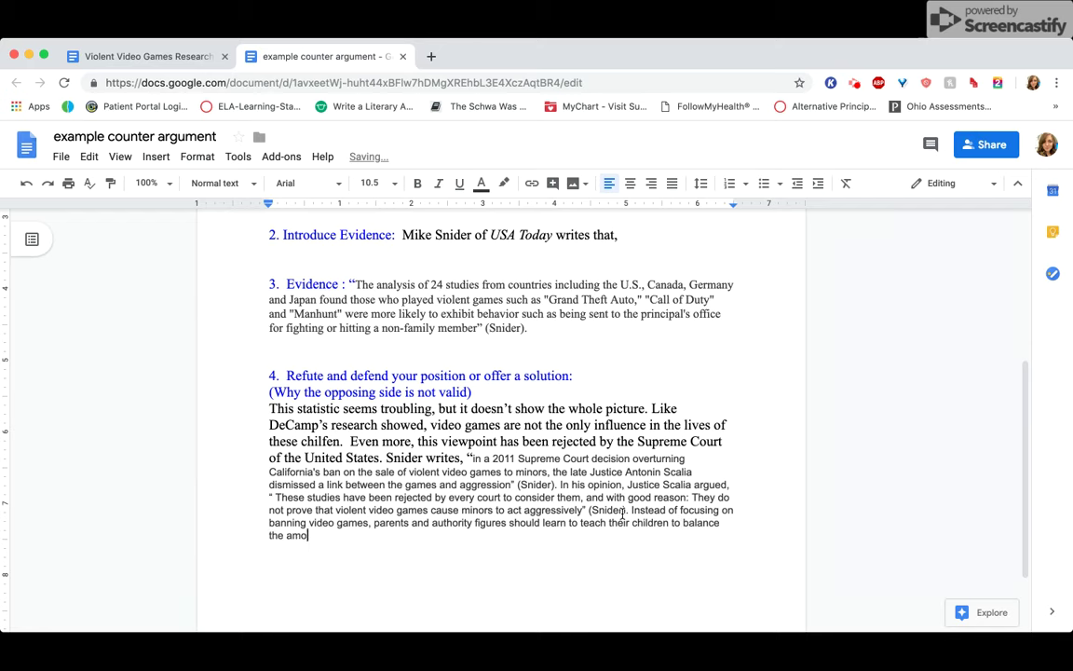
text(unt of time )
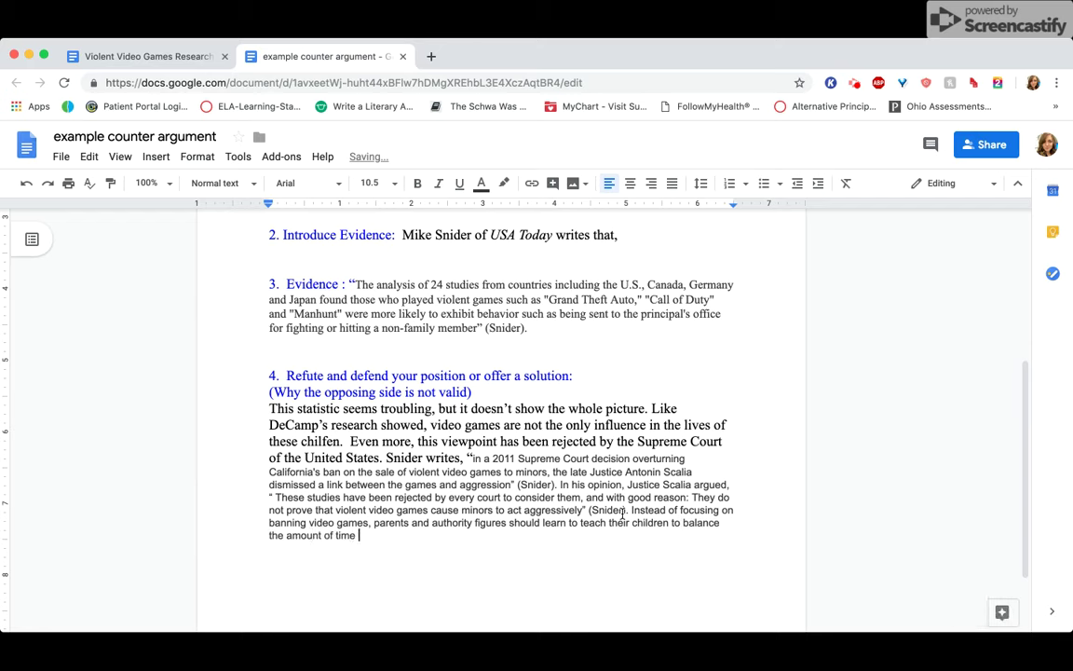
text(they spend playing )
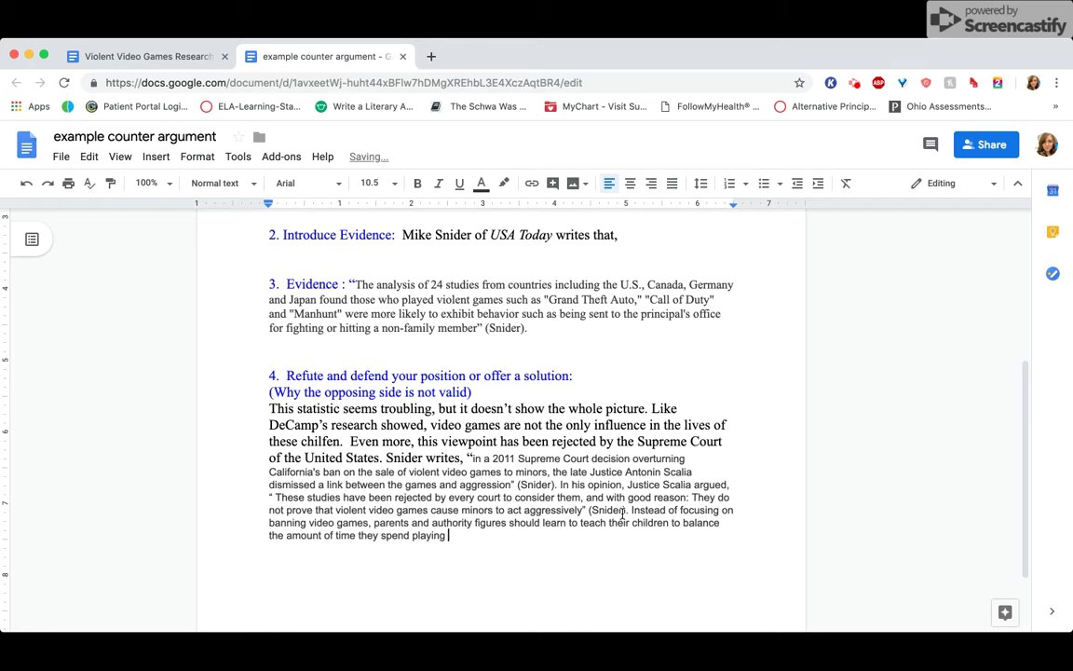
text(video games with the time they spe)
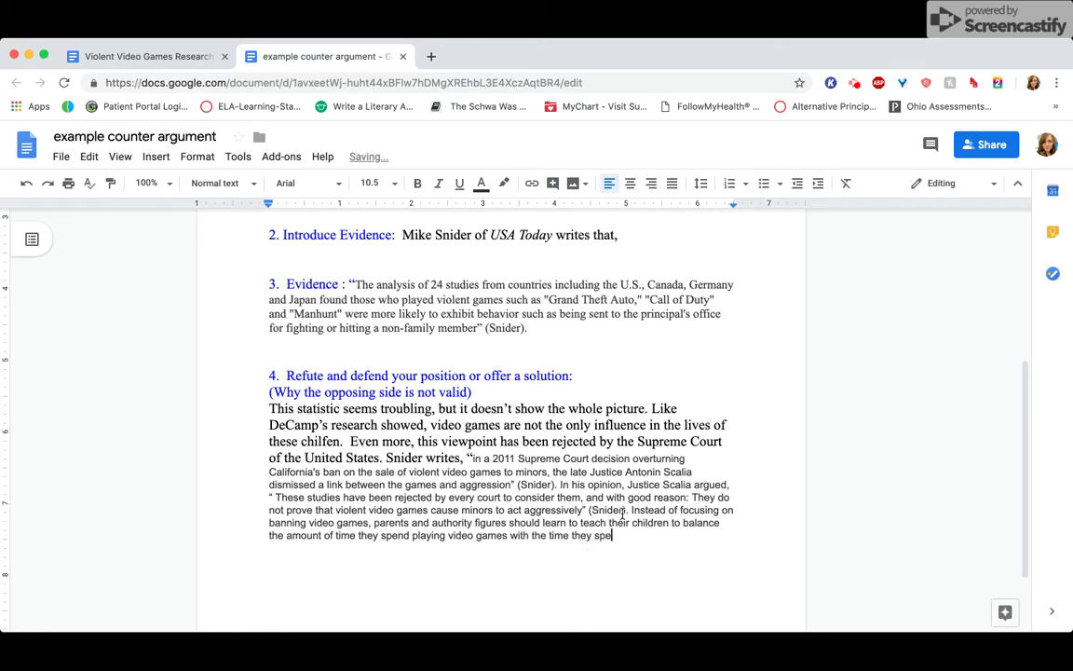
text(nd on other activities.)
- Resize the section 4 paragraph text to 14, then to a slightly smaller size, and review it
drag(713, 536, 254, 407)
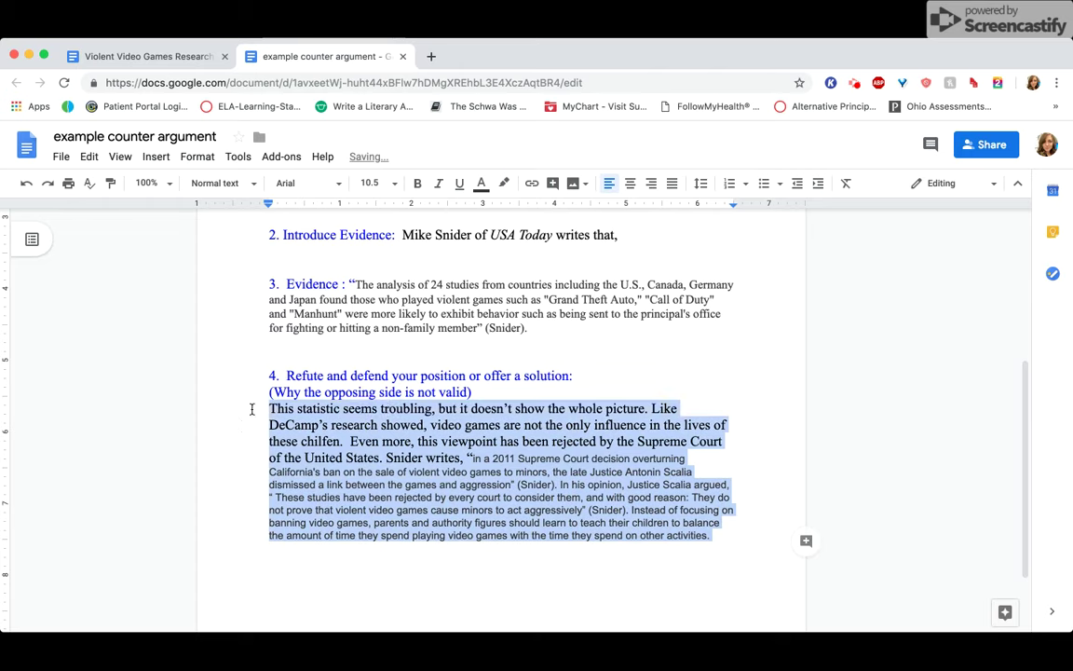
click(373, 182)
click(371, 332)
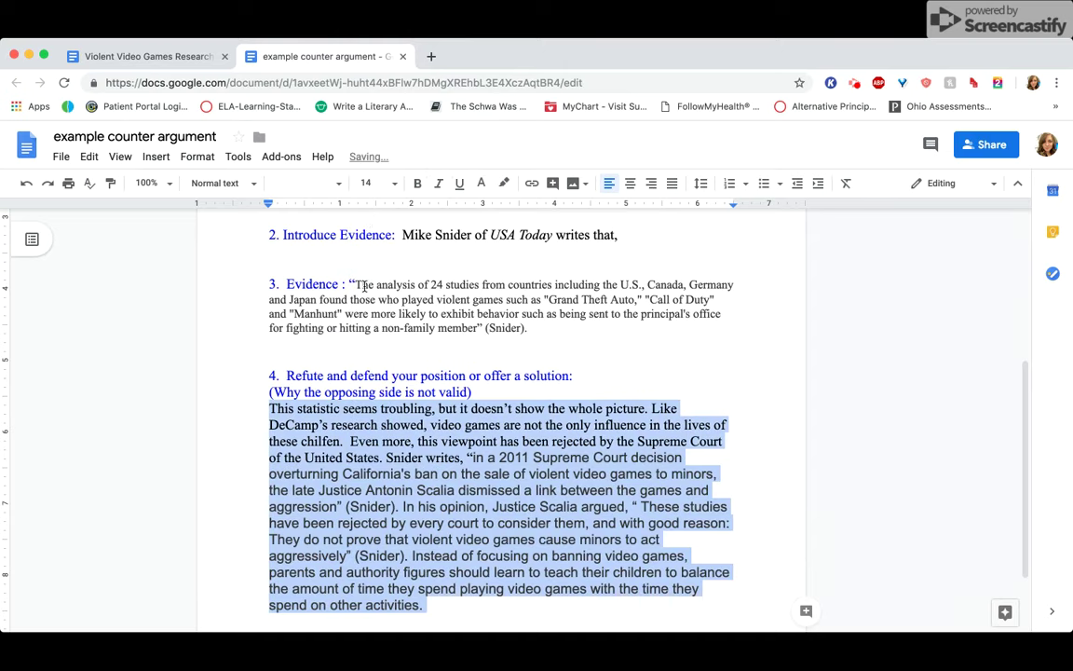
click(373, 182)
click(371, 304)
click(421, 354)
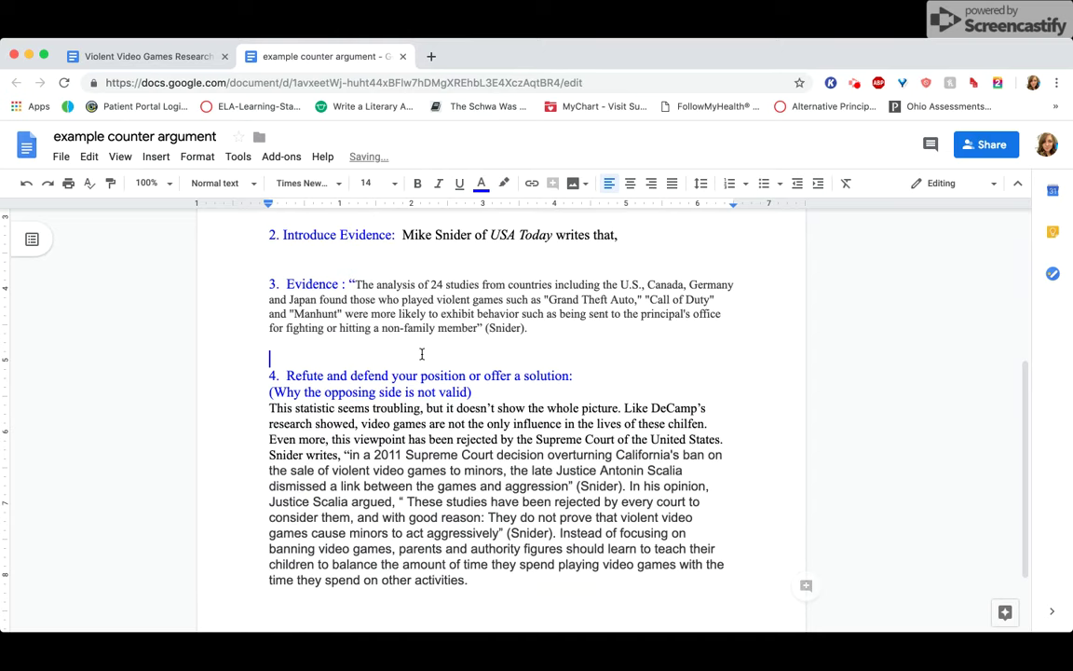
scroll(421, 355, down, 2)
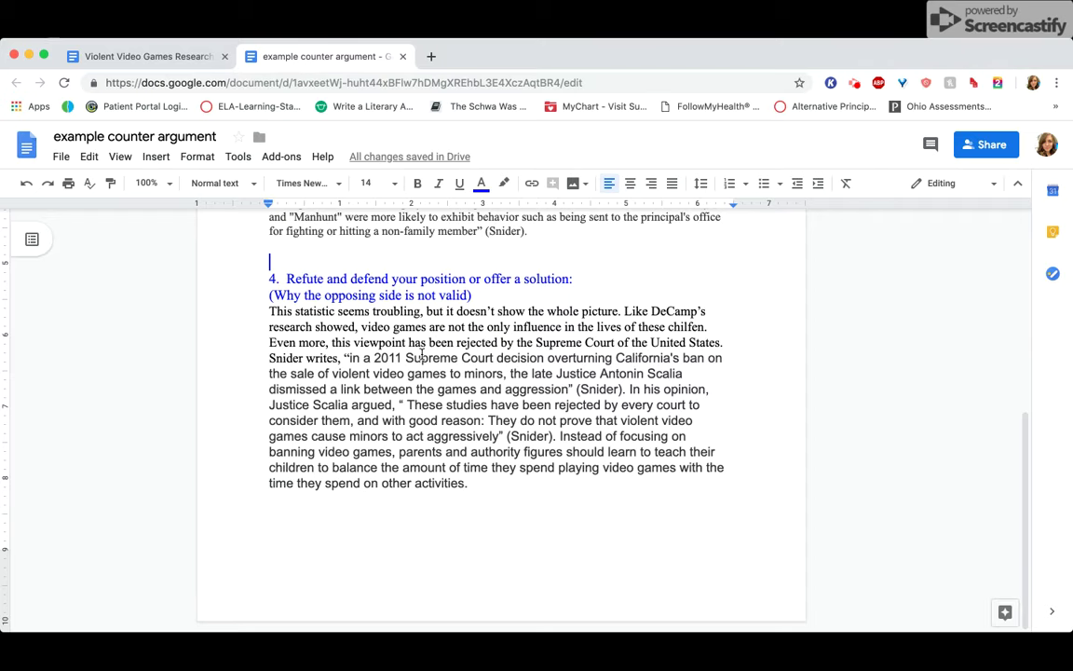
scroll(421, 354, up, 6)
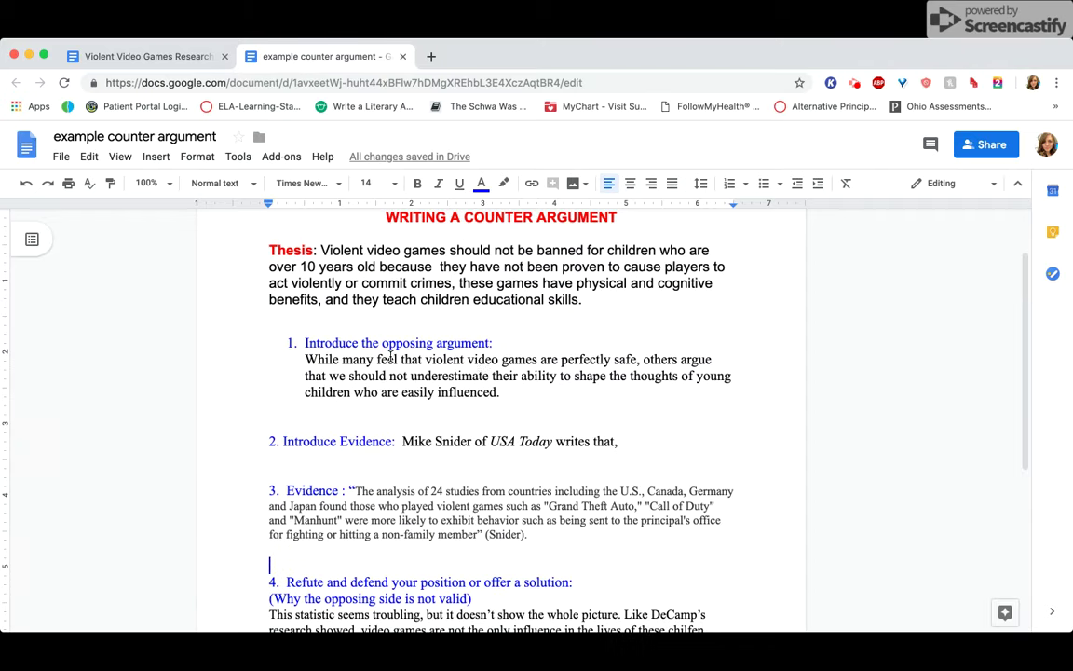
scroll(480, 366, down, 3)
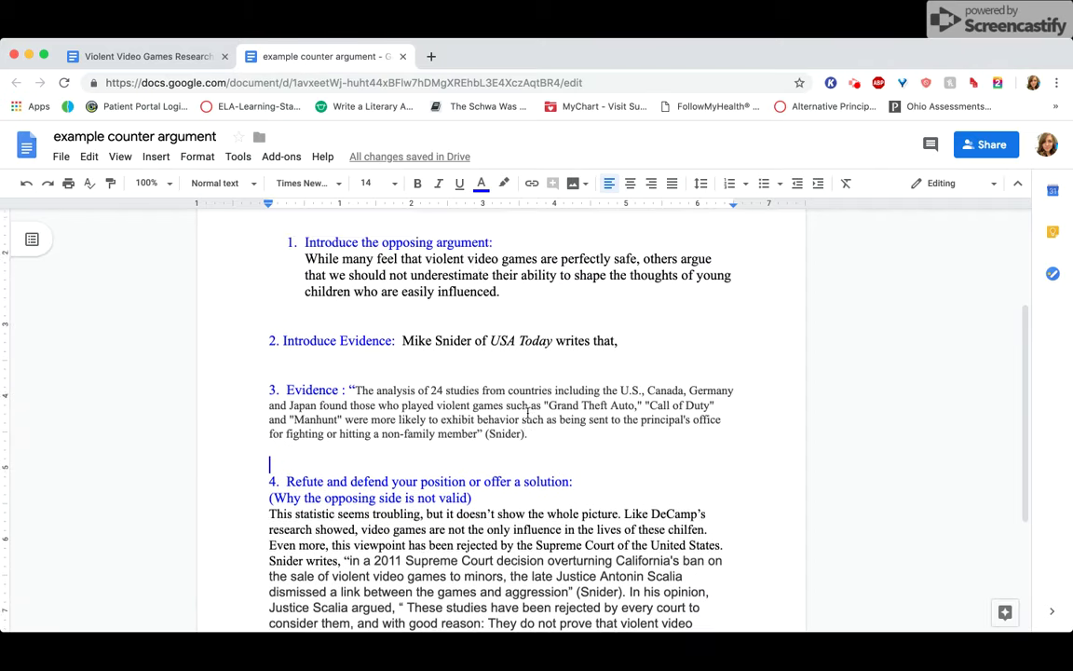
- Reselect the section 4 paragraph text, then put the cursor at its end after 'activities.'
drag(488, 338, 527, 411)
click(528, 410)
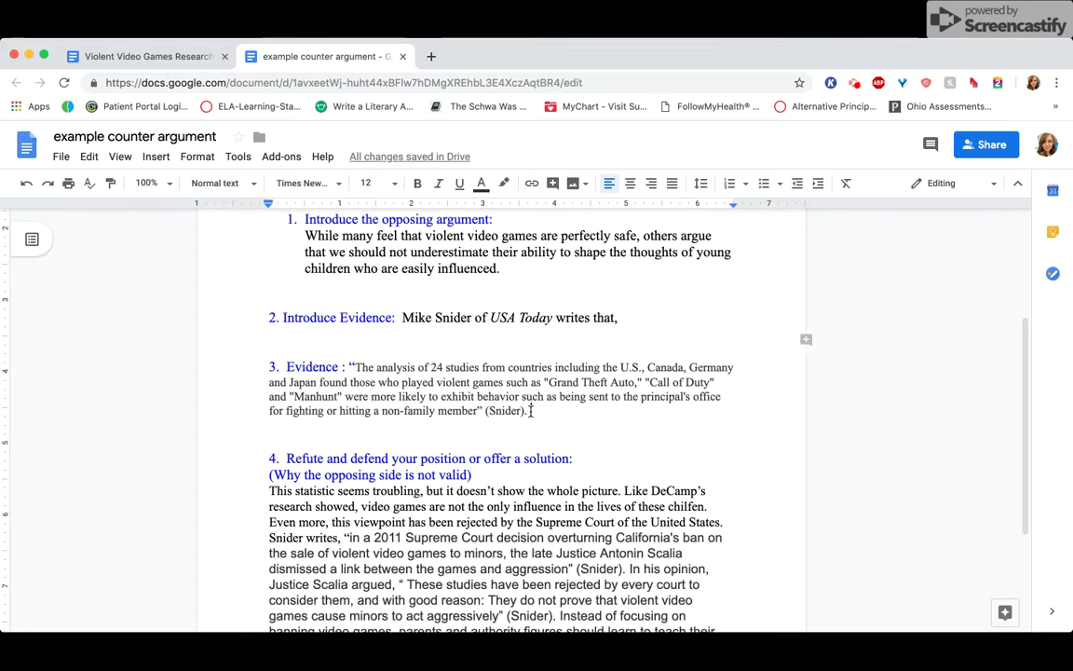
scroll(530, 411, down, 1)
scroll(530, 410, down, 1)
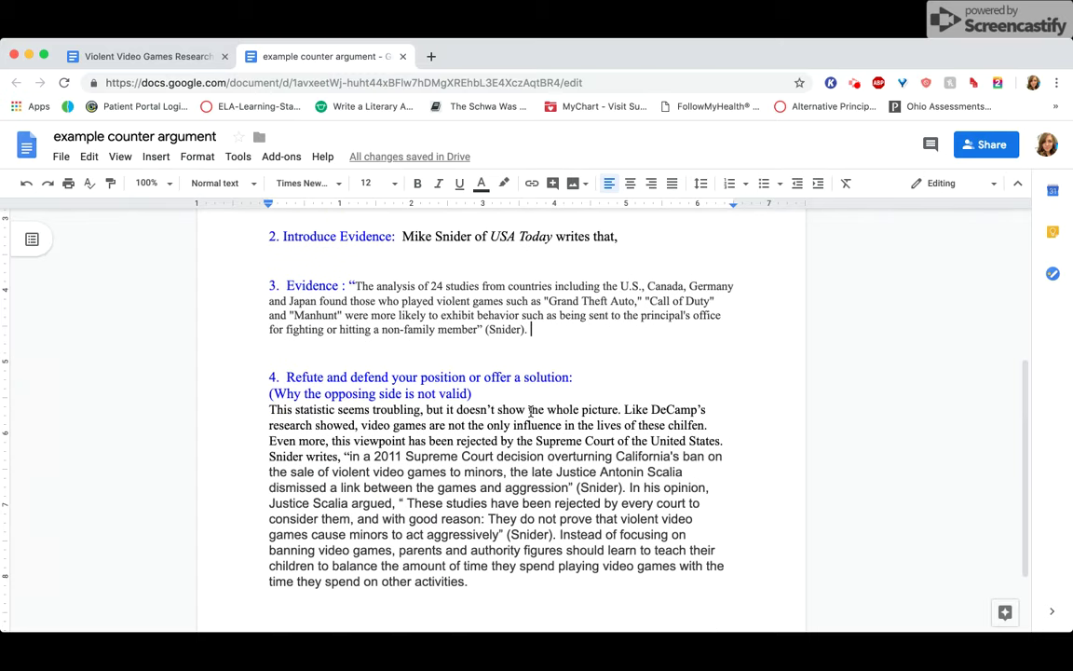
scroll(529, 410, down, 3)
drag(250, 311, 488, 471)
click(637, 597)
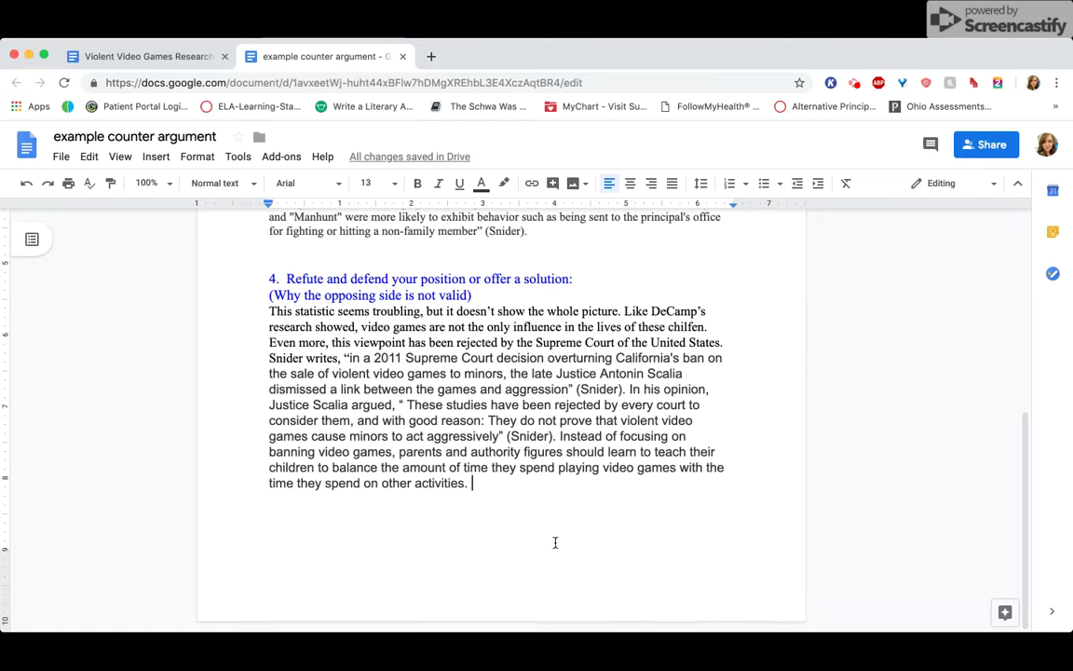